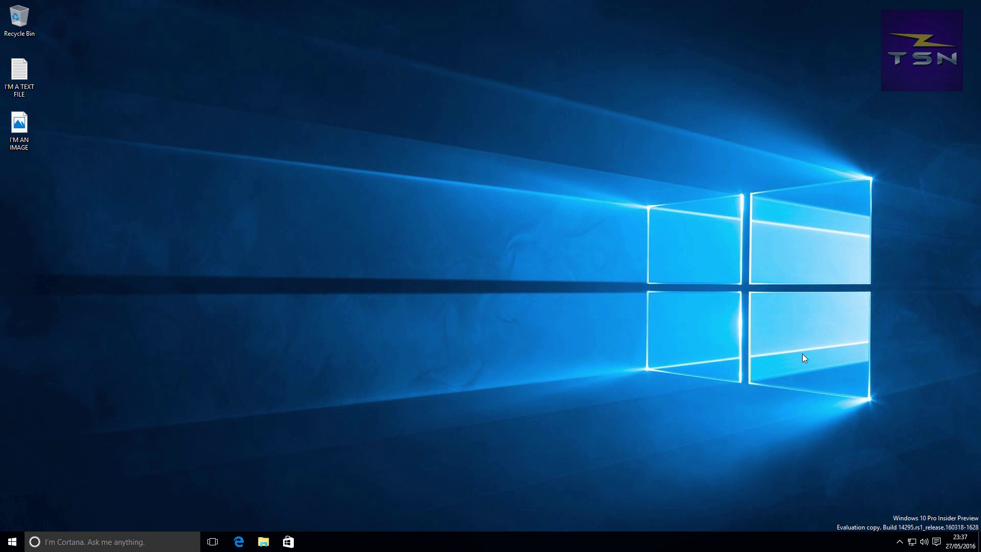
Launch Registry Editor (regedit) from Start search and allow it to run as administrator
key("super")
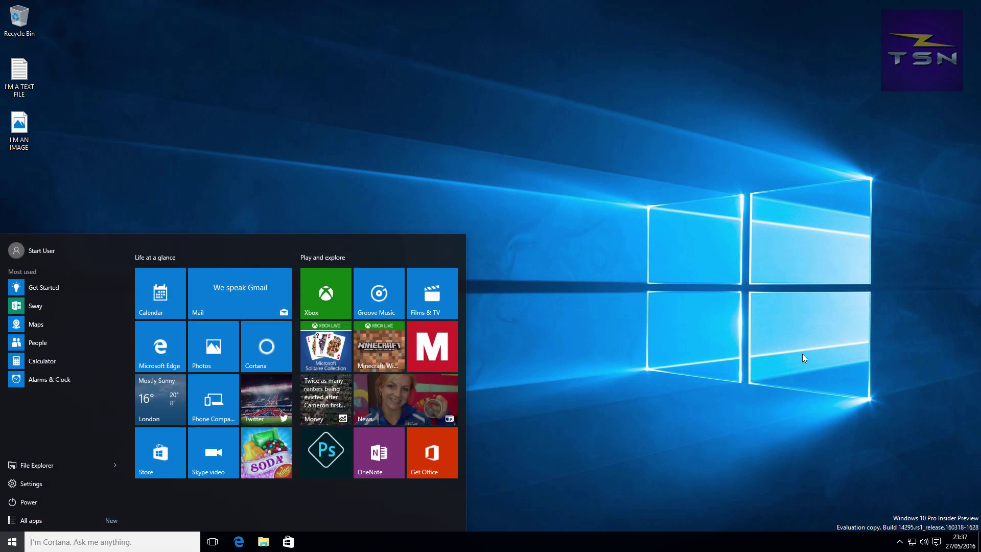
type("regedit")
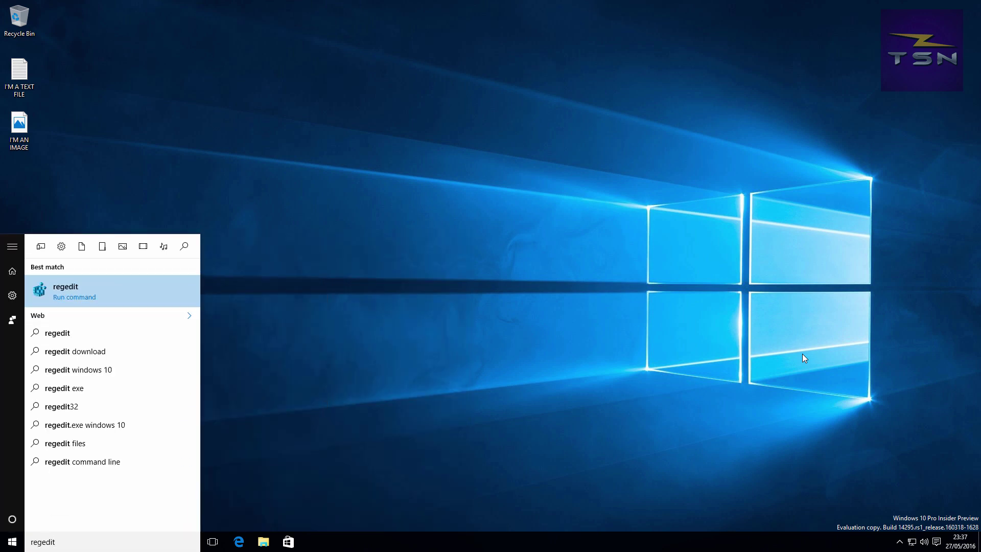
key("Return")
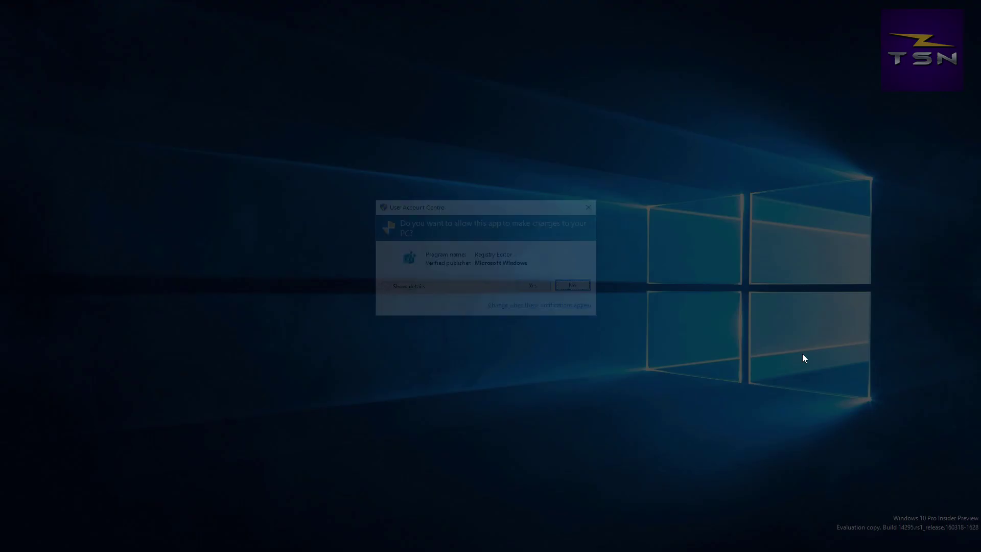
left_click(540, 289)
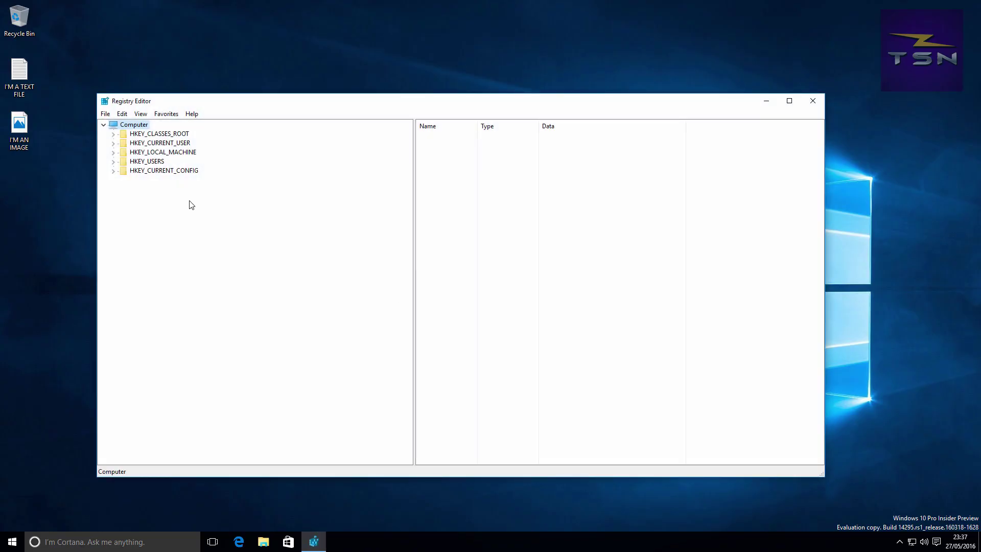
Expand HKEY_LOCAL_MACHINE > SOFTWARE > Microsoft > Windows NT in the key tree
double_click(175, 152)
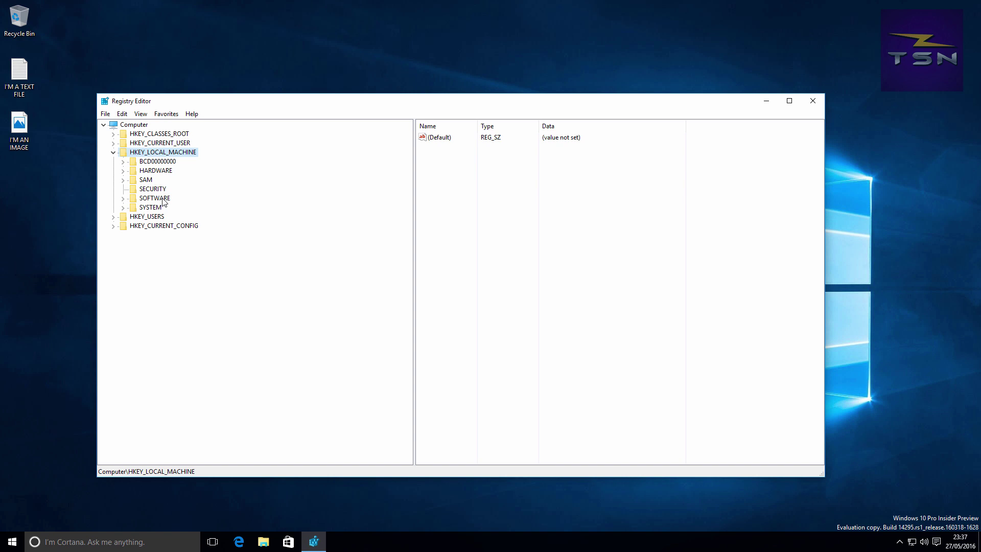
double_click(164, 199)
double_click(162, 244)
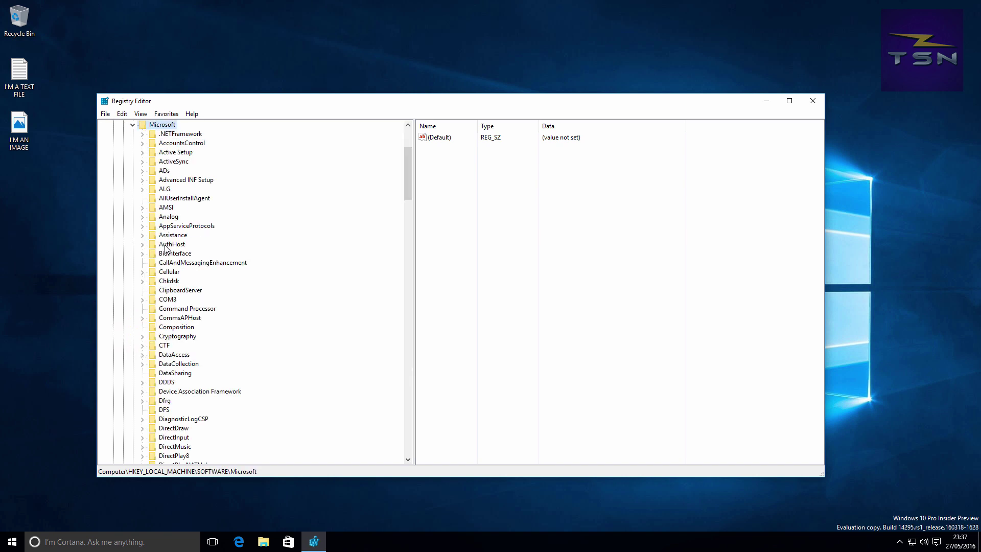
scroll(183, 337, "down", 20)
scroll(186, 348, "down", 17)
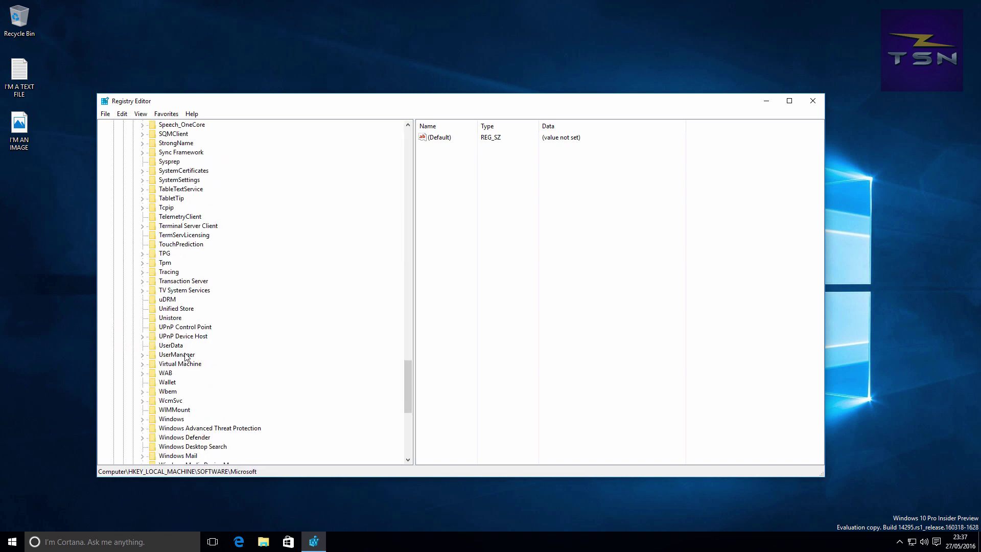
left_click(189, 419)
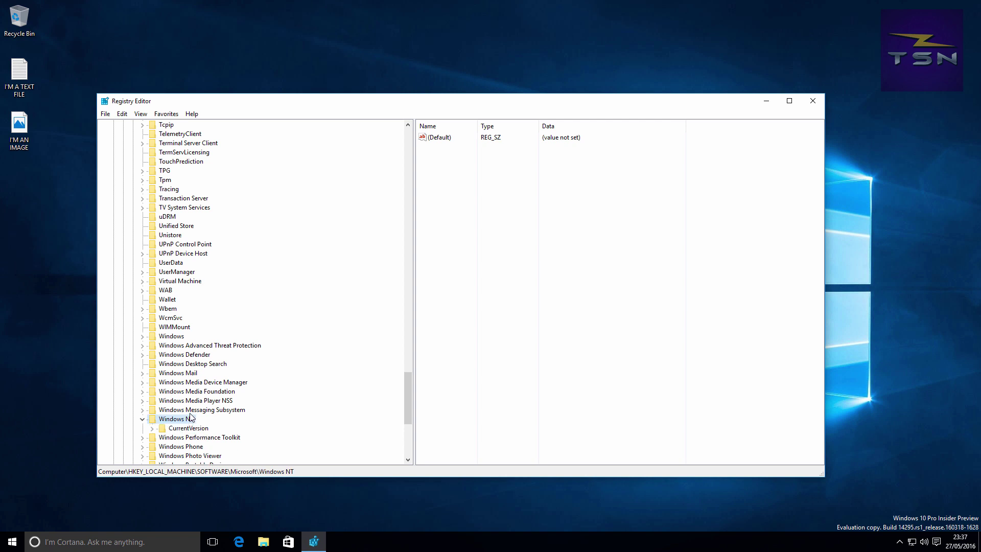
double_click(192, 419)
Open CurrentVersion\ProfileList and highlight its ProfilesDirectory and Public values
double_click(198, 319)
scroll(200, 337, "down", 10)
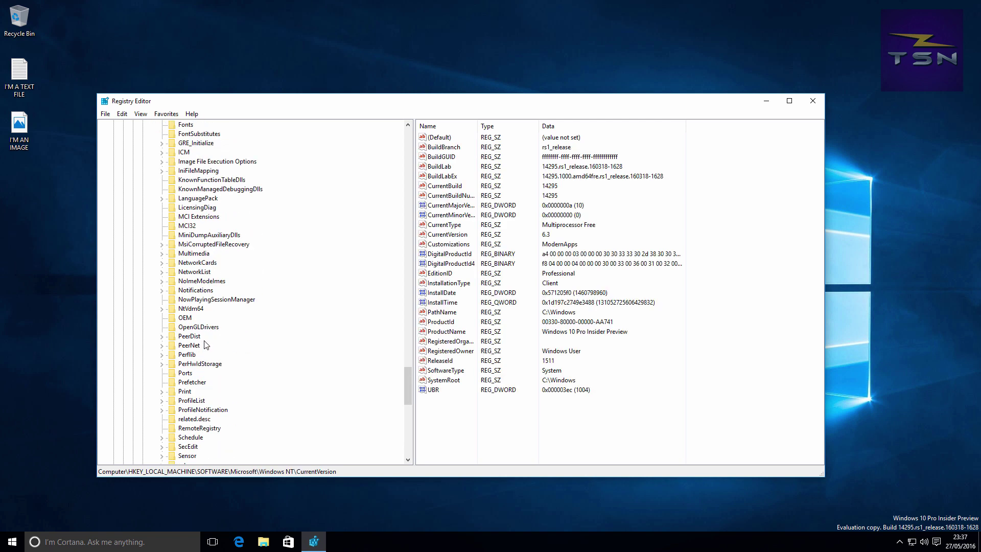
left_click(197, 373)
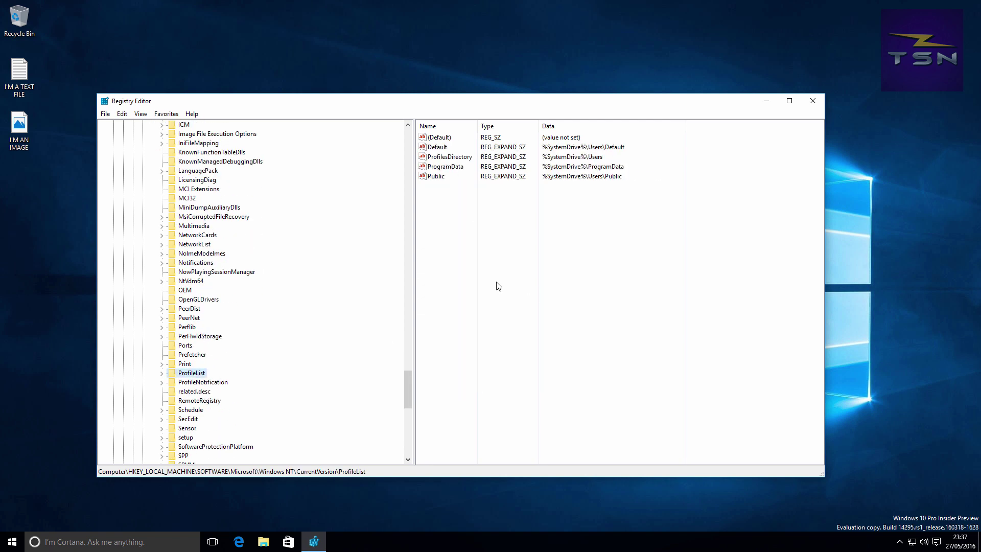
left_click(472, 157)
left_click(469, 177, "ctrl")
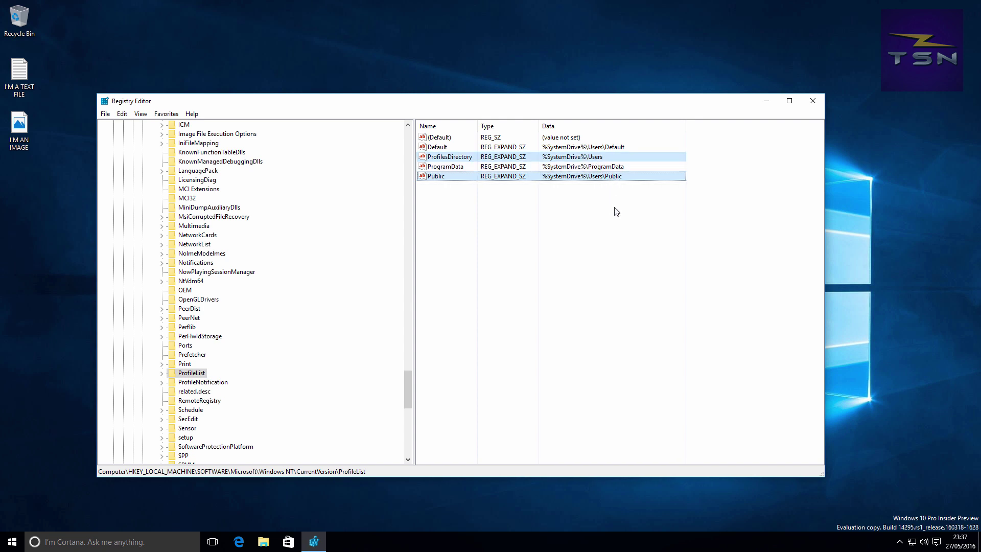
Open File Explorer at C:\Users and check which account is signed in
left_click(261, 546)
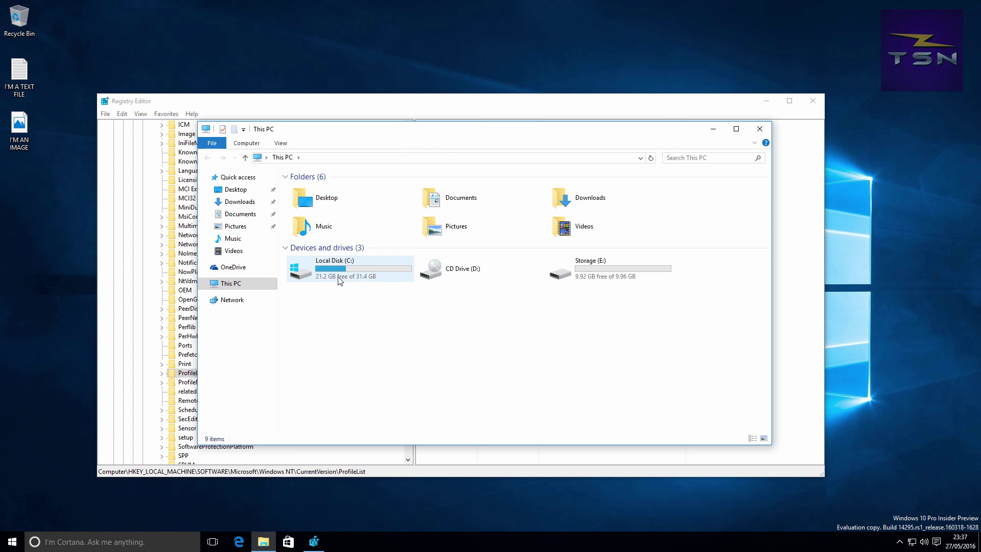
left_click(349, 274)
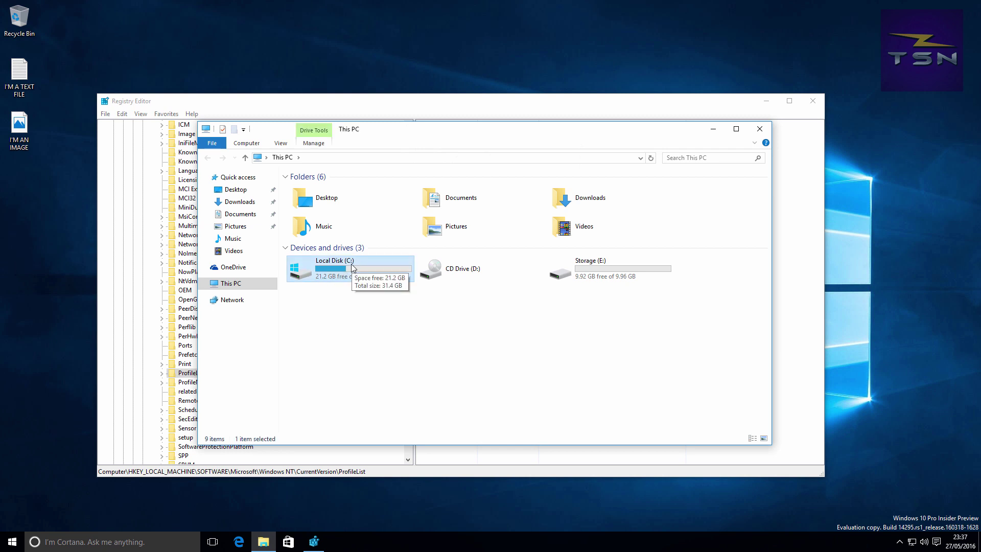
double_click(351, 269)
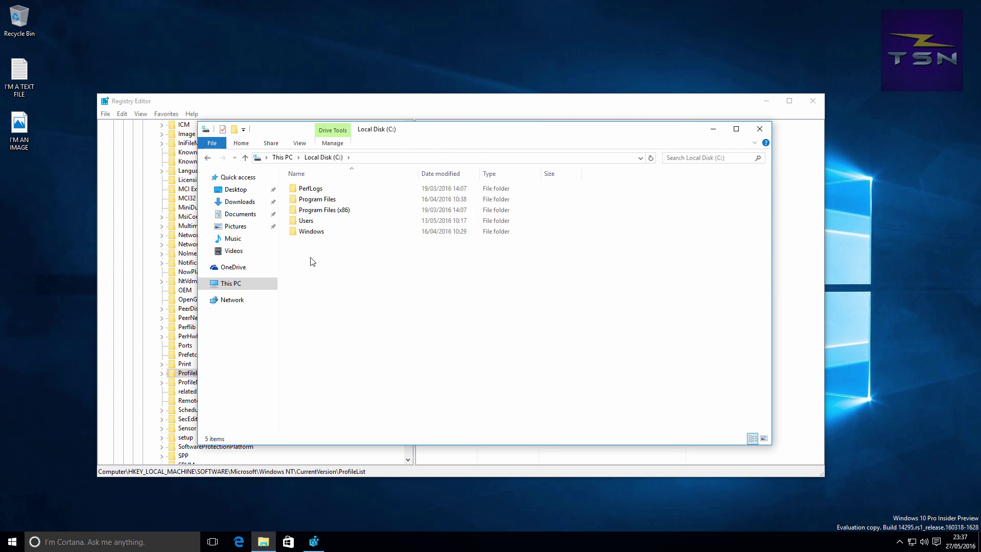
double_click(309, 222)
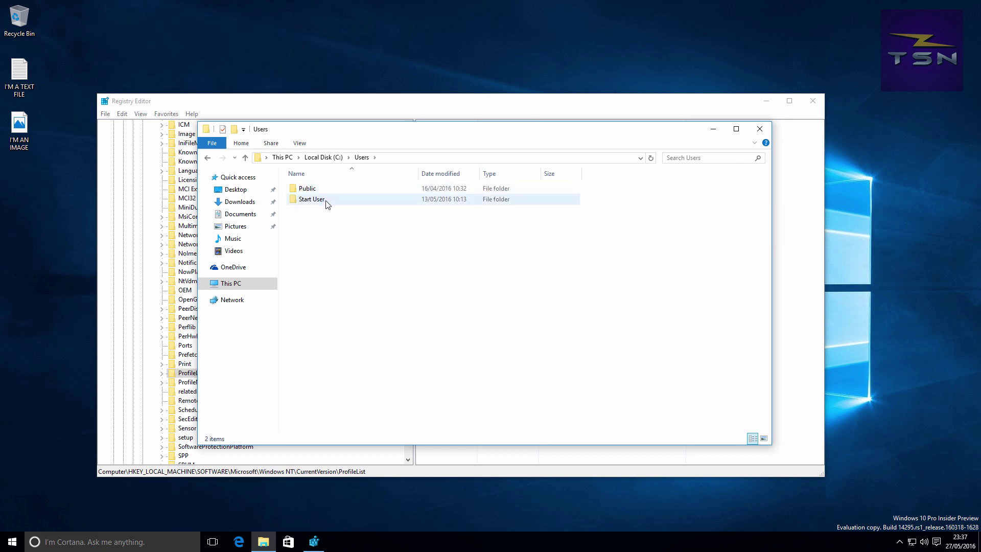
left_click(14, 534)
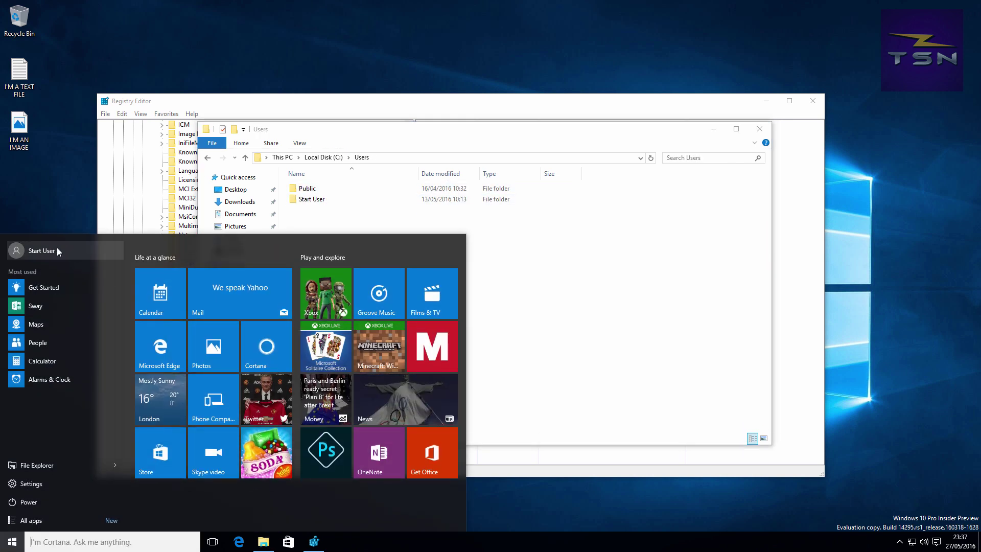
left_click(10, 543)
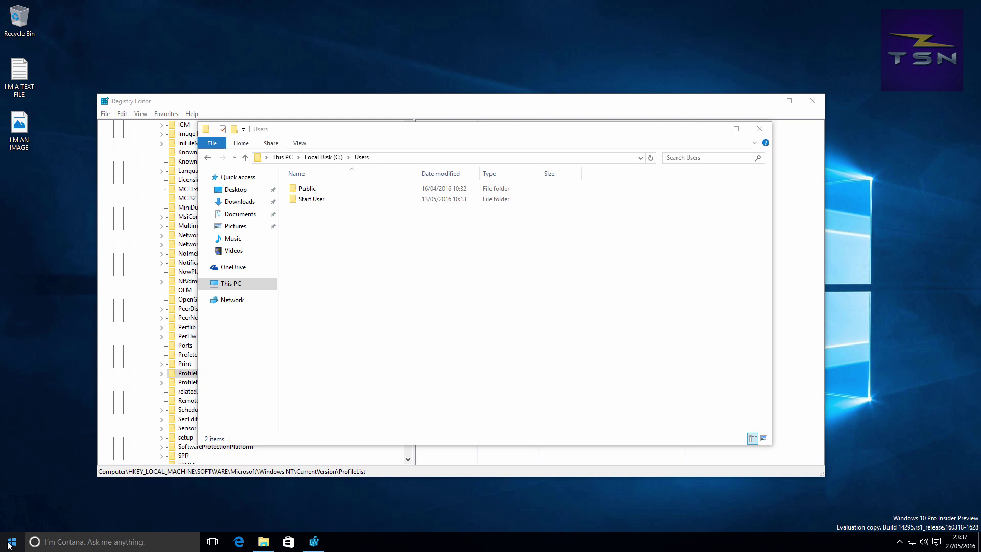
Confirm the Storage (E:) drive is empty and return to This PC
left_click(208, 157)
left_click(208, 157)
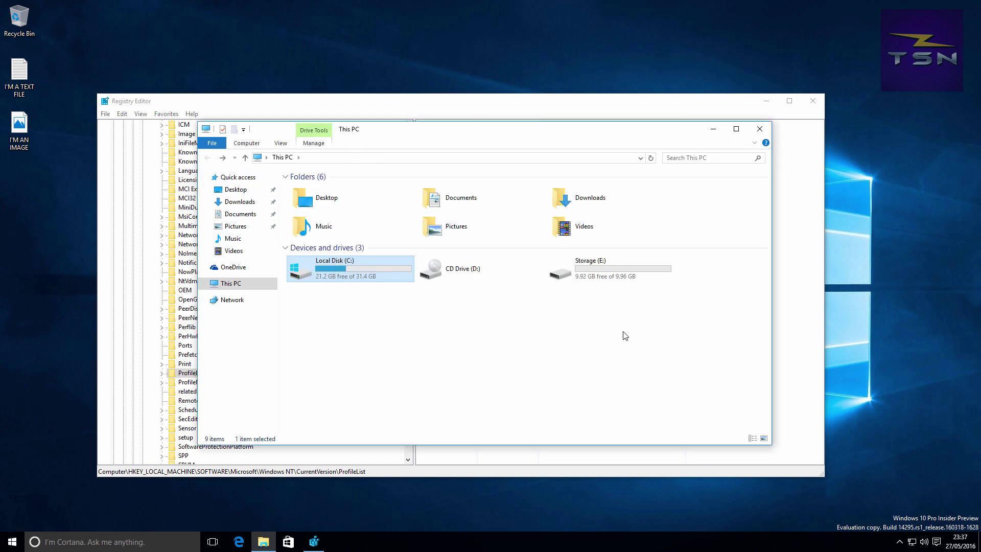
double_click(603, 277)
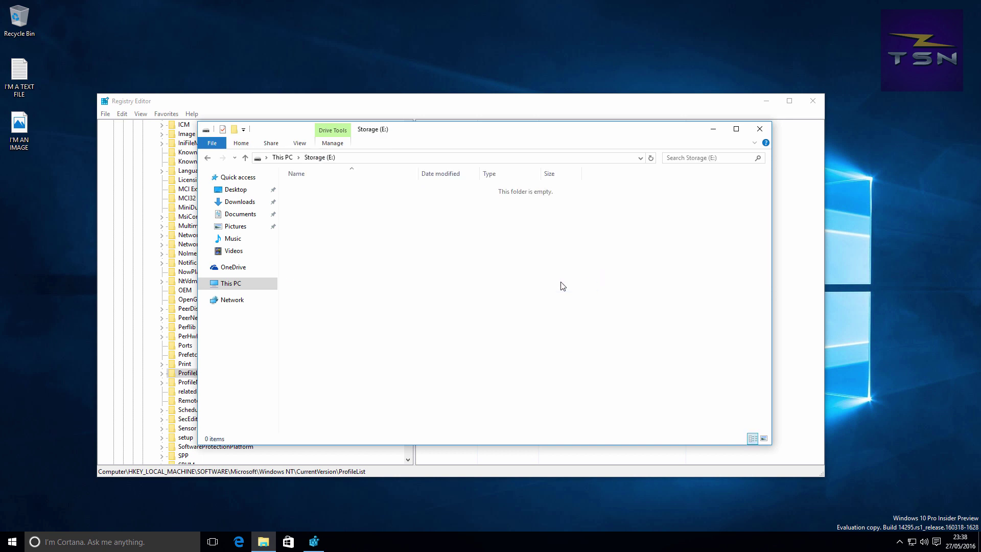
left_click(207, 157)
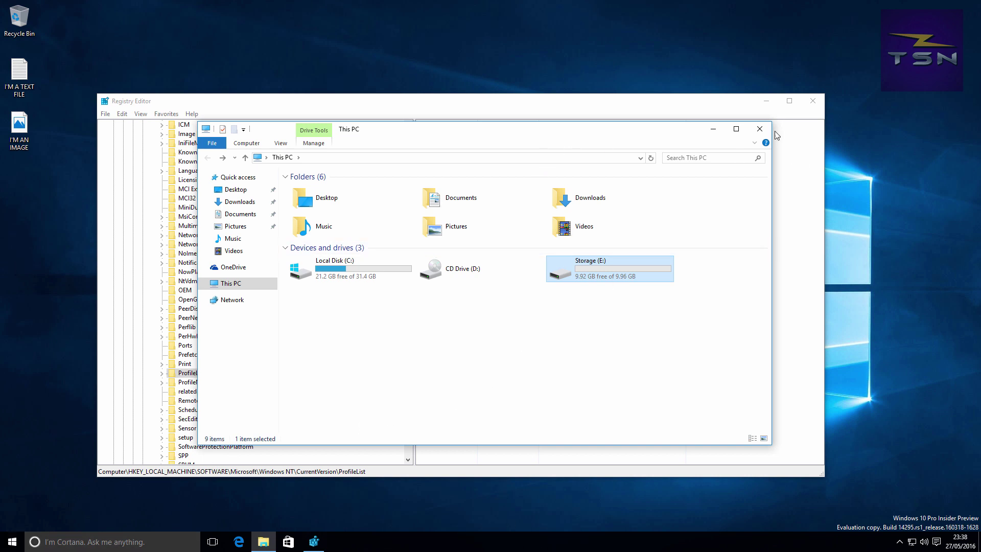
Close File Explorer and change ProfilesDirectory from %SystemDrive%\Users to E:\Users
left_click(759, 129)
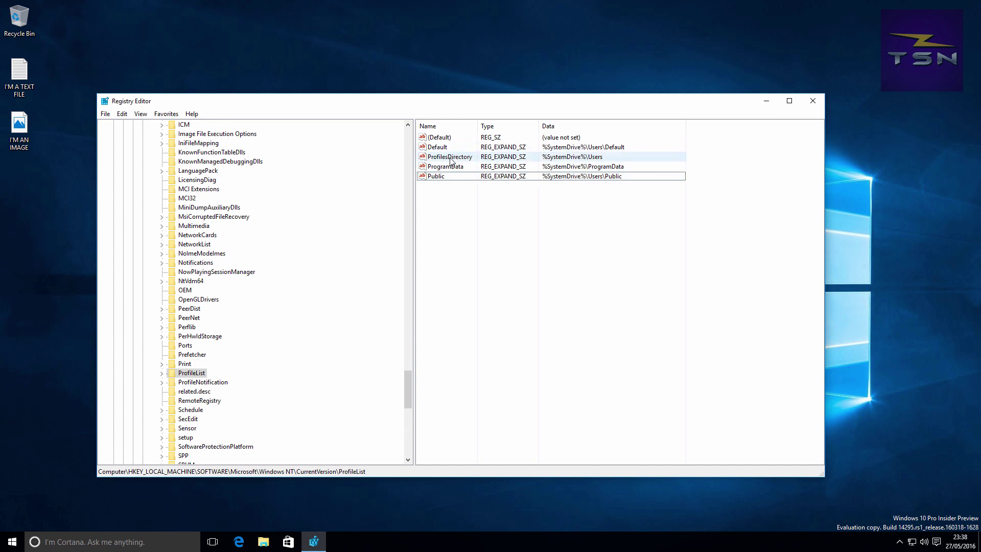
double_click(450, 157)
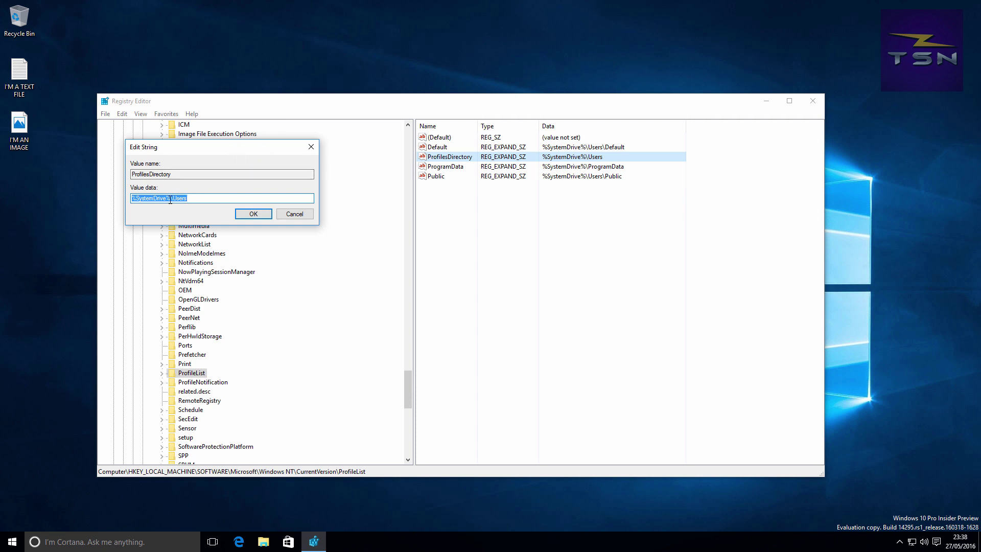
left_click_drag(170, 198, 126, 203)
type("E:")
left_click(260, 215)
Change the Public value from %SystemDrive%\Users\Public to E:\Users\Public
double_click(498, 177)
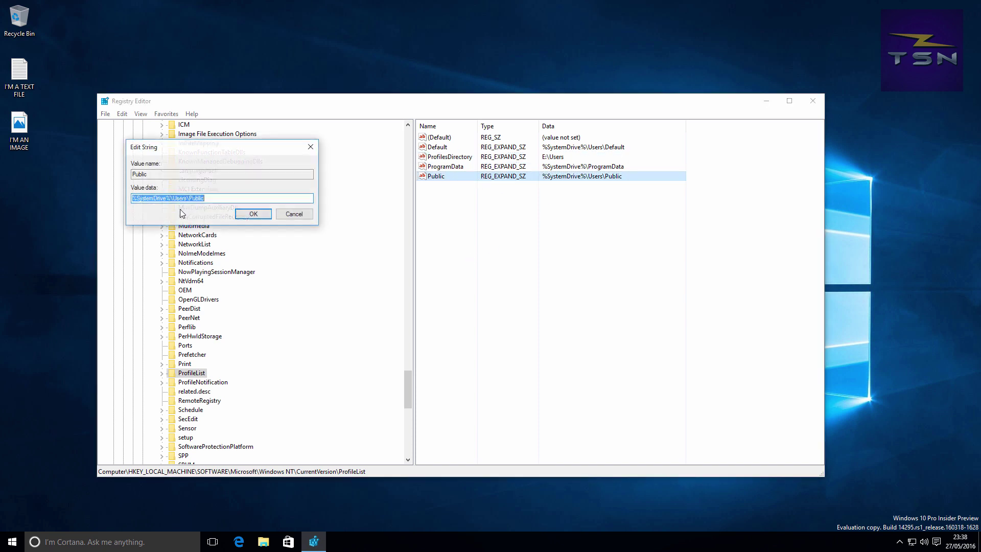
left_click_drag(170, 200, 128, 199)
type("E:")
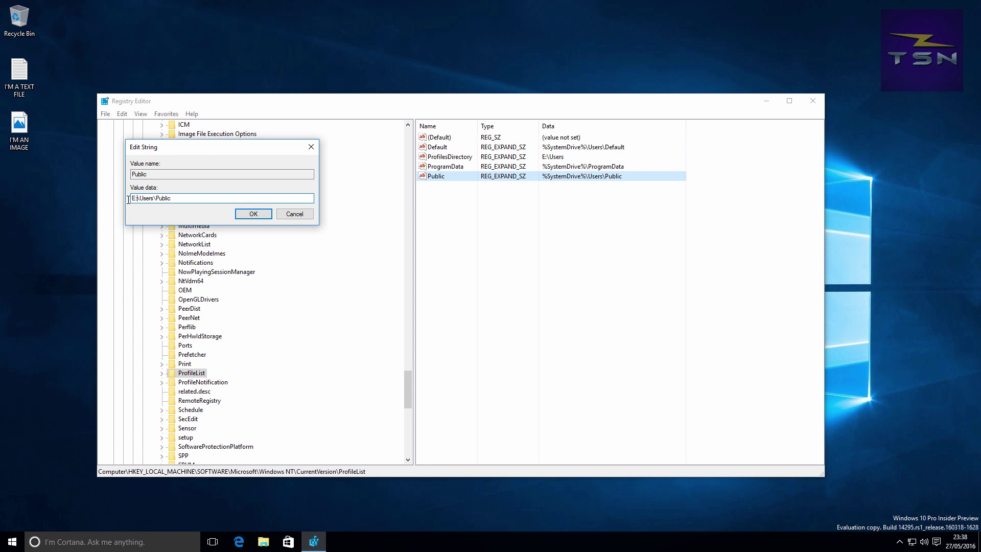
key("Return")
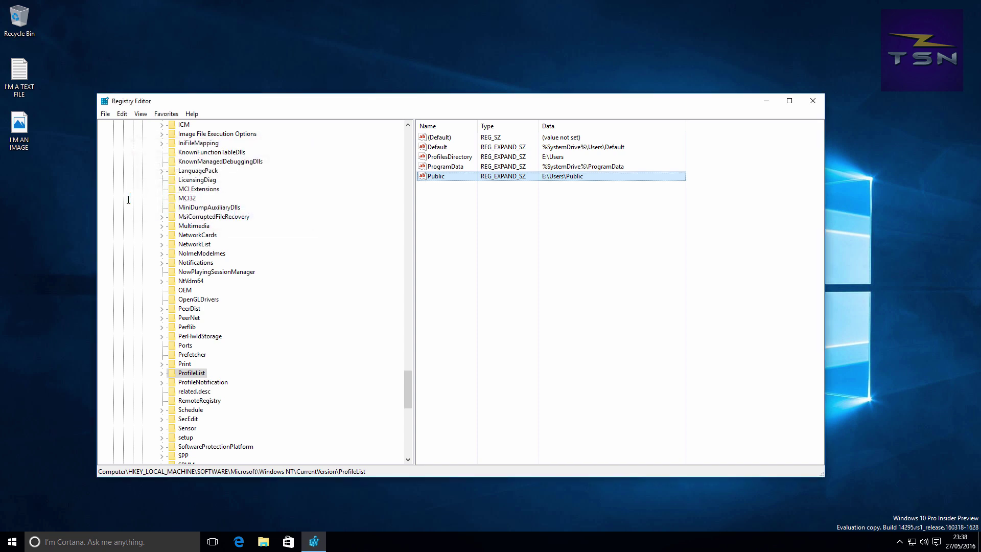
left_click(450, 362)
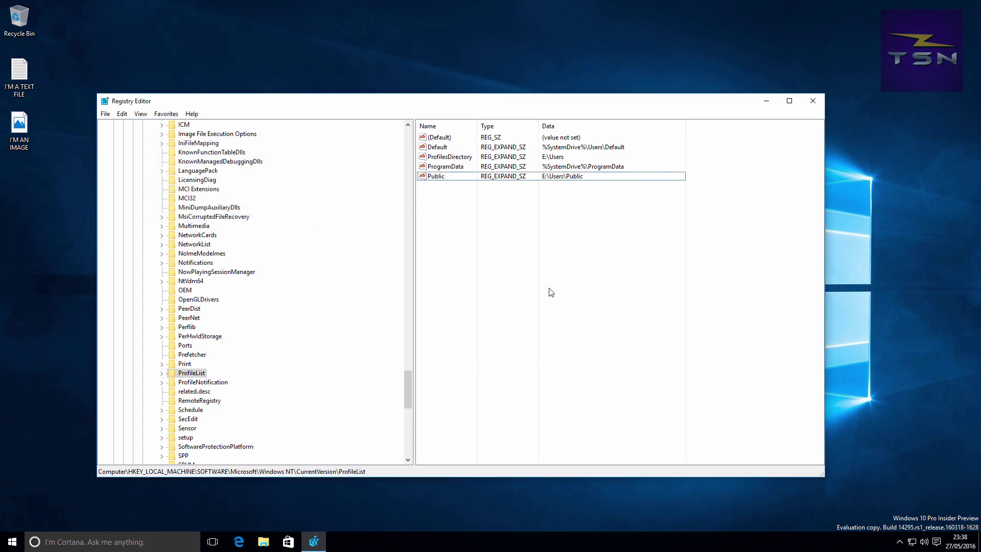
Close Registry Editor and open Settings at Accounts > Family & other users
left_click(816, 102)
left_click(11, 542)
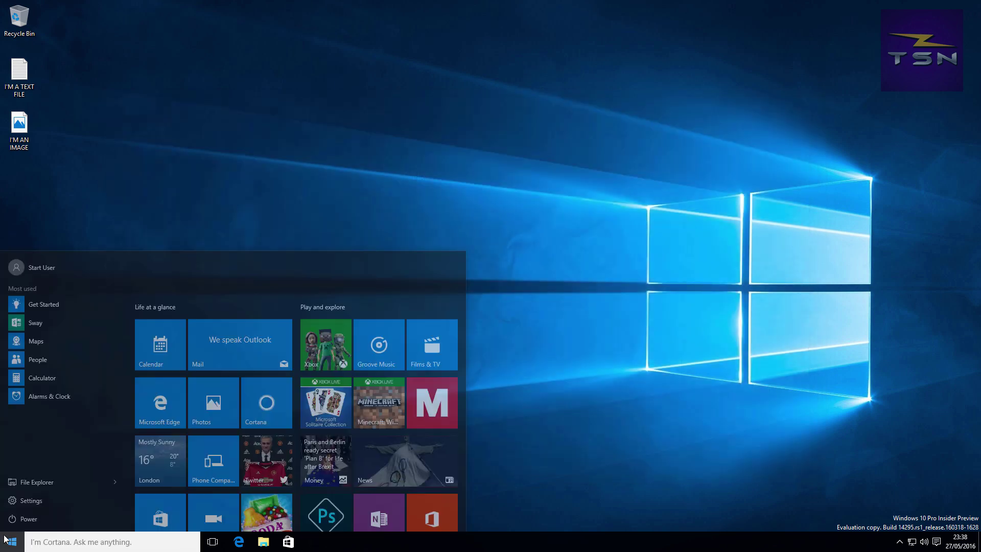
left_click(32, 483)
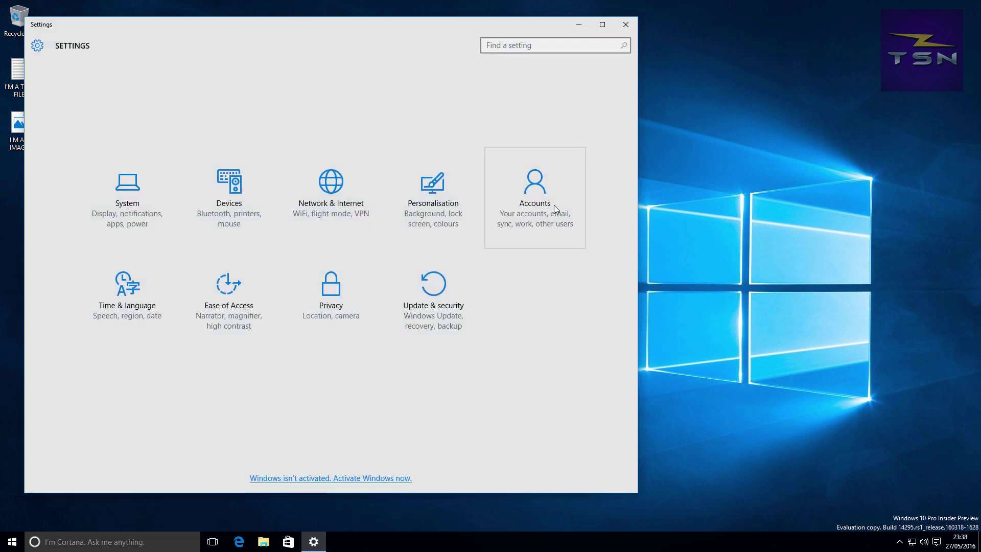
left_click(554, 205)
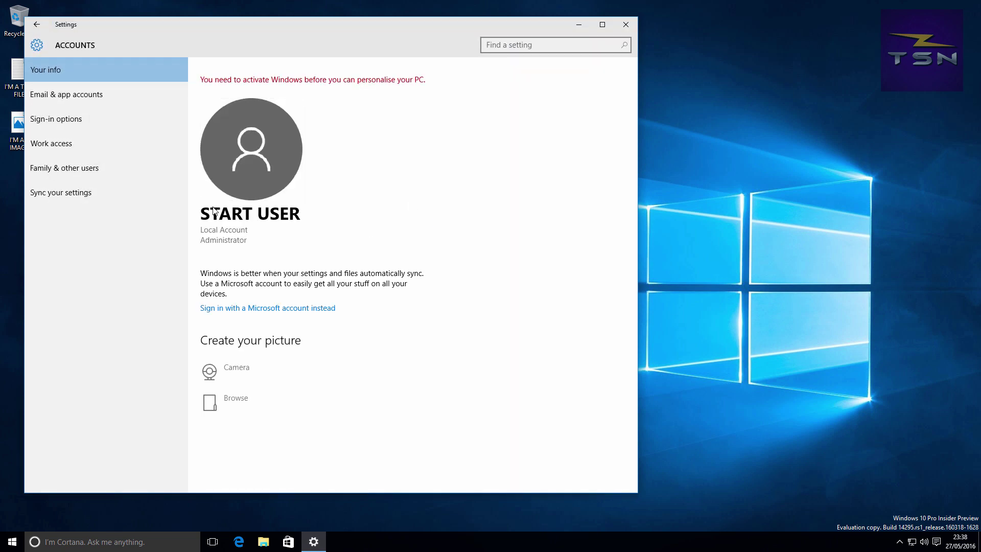
left_click(136, 170)
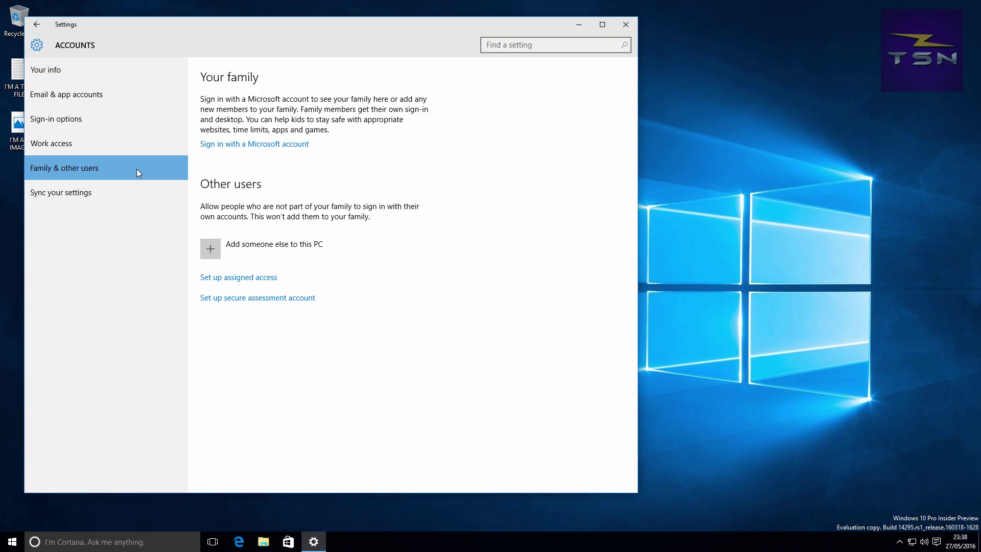
Add someone else as a local account without sign-in info or Microsoft account, named User 1
left_click(290, 250)
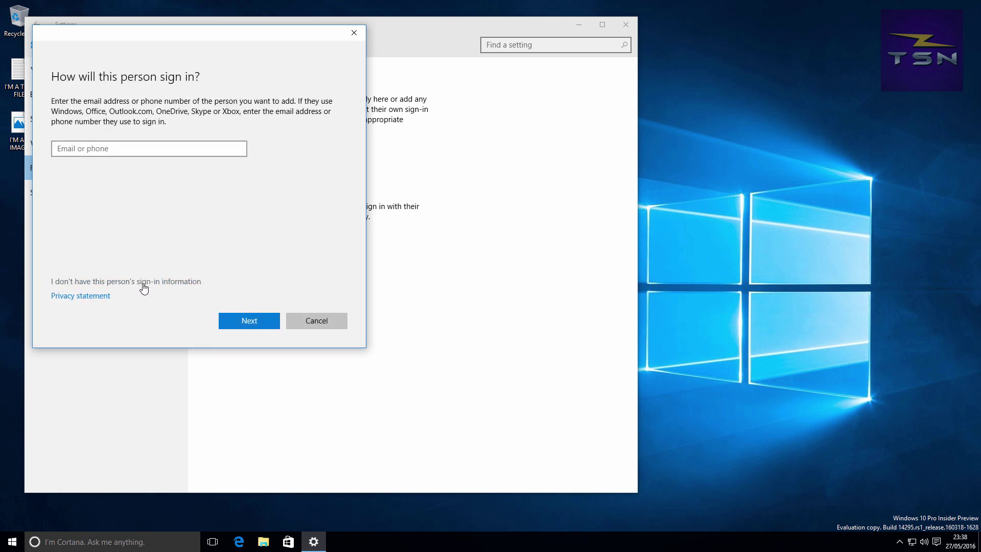
left_click(148, 282)
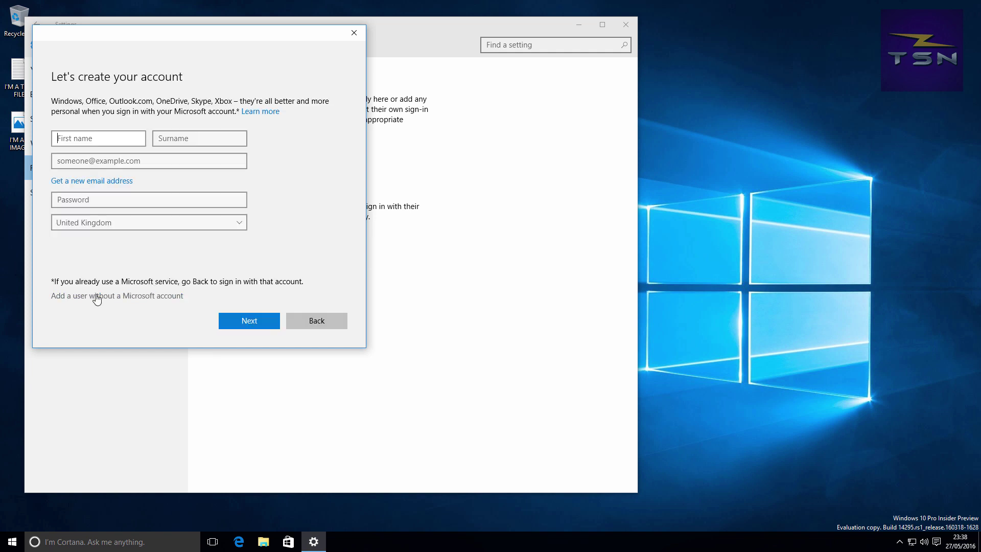
left_click(99, 298)
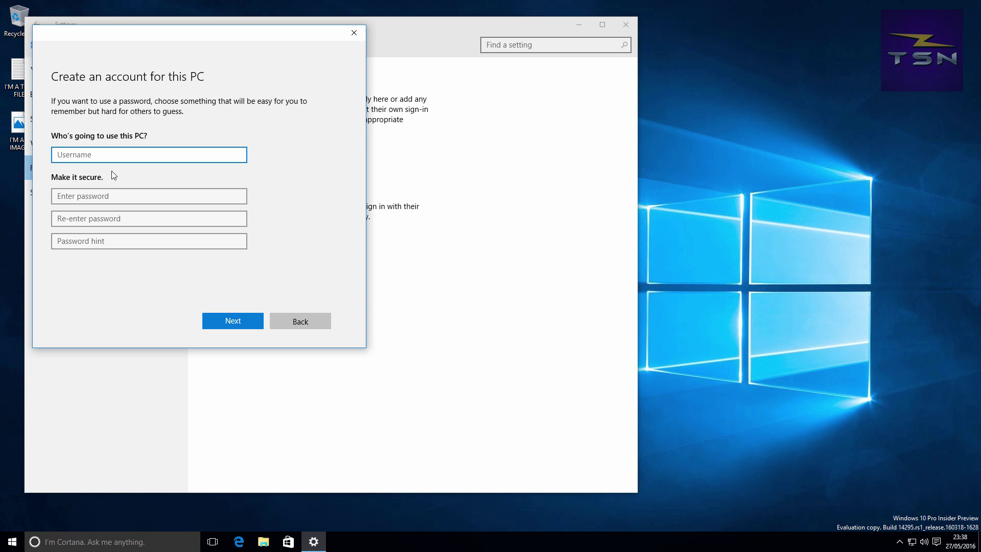
type("User 1")
key("Return")
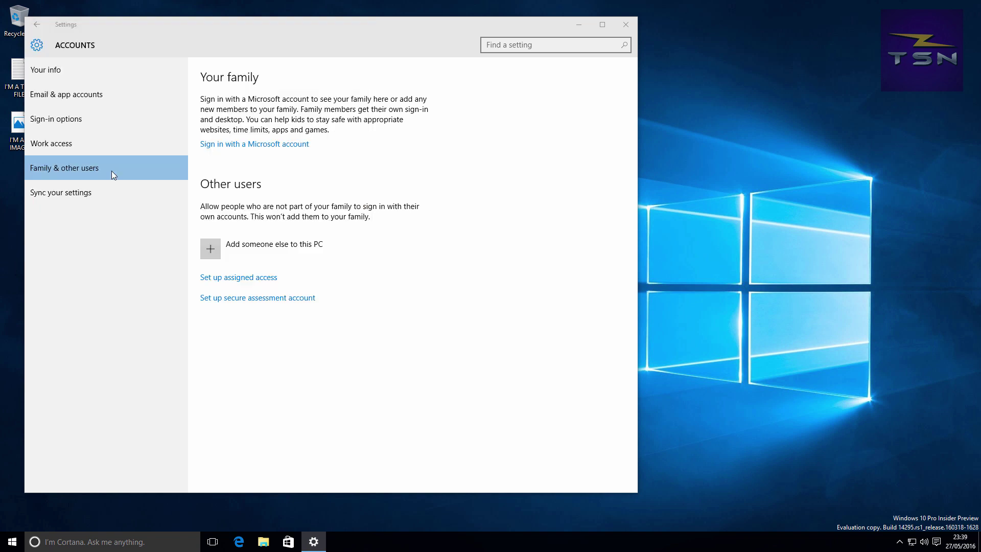
Close Settings and open the Start menu's account options to switch to User 1
left_click(625, 24)
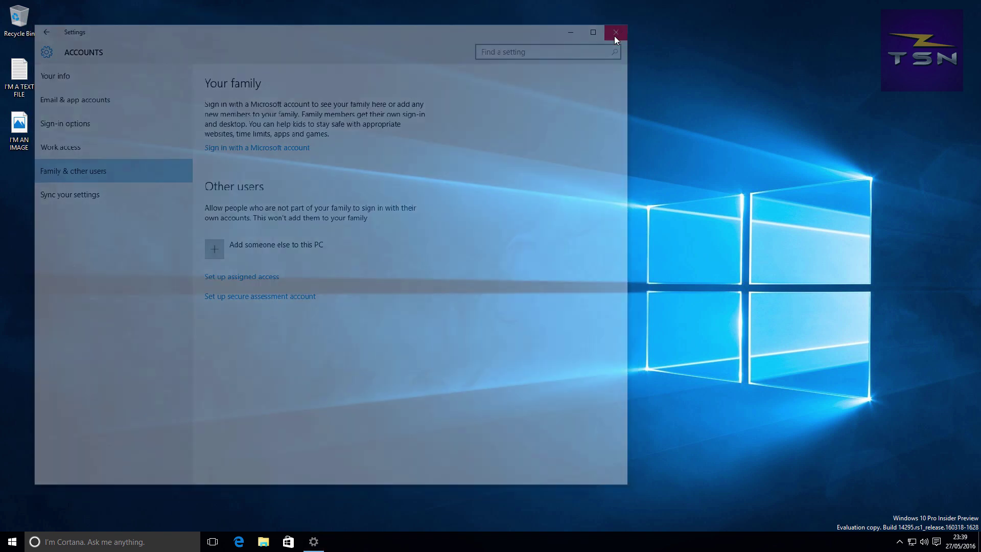
key("super")
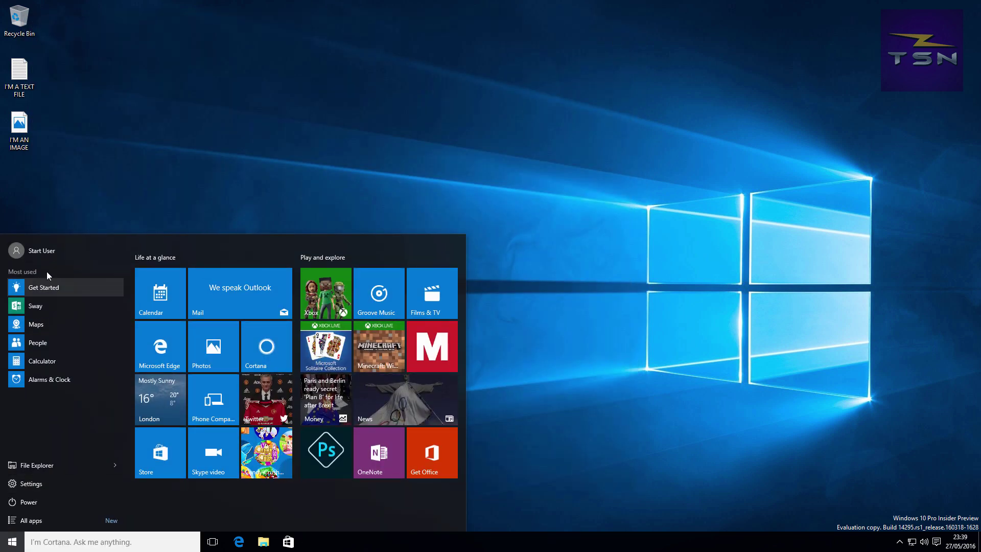
left_click(57, 250)
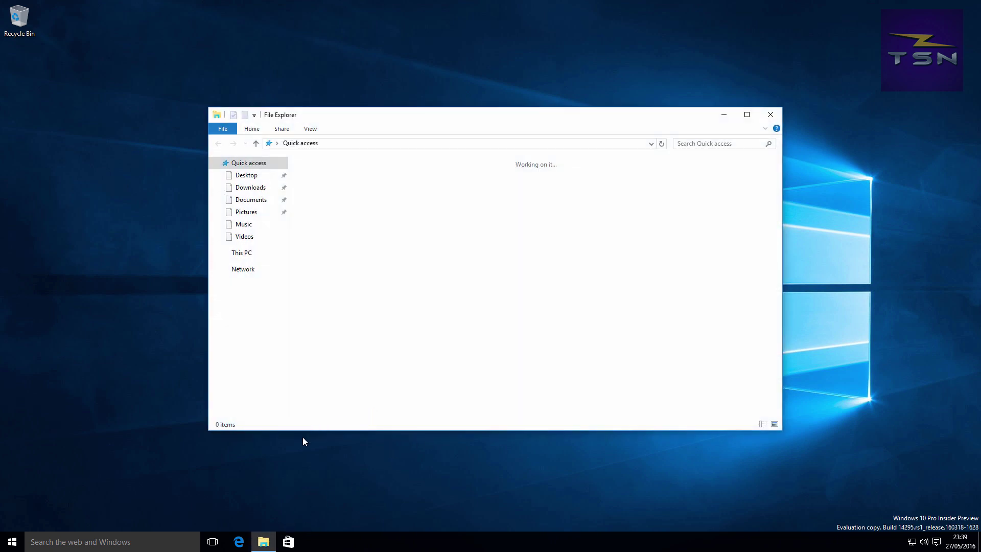
Open E:\Users to confirm User 1's profile folder is there, then return to This PC
left_click(240, 252)
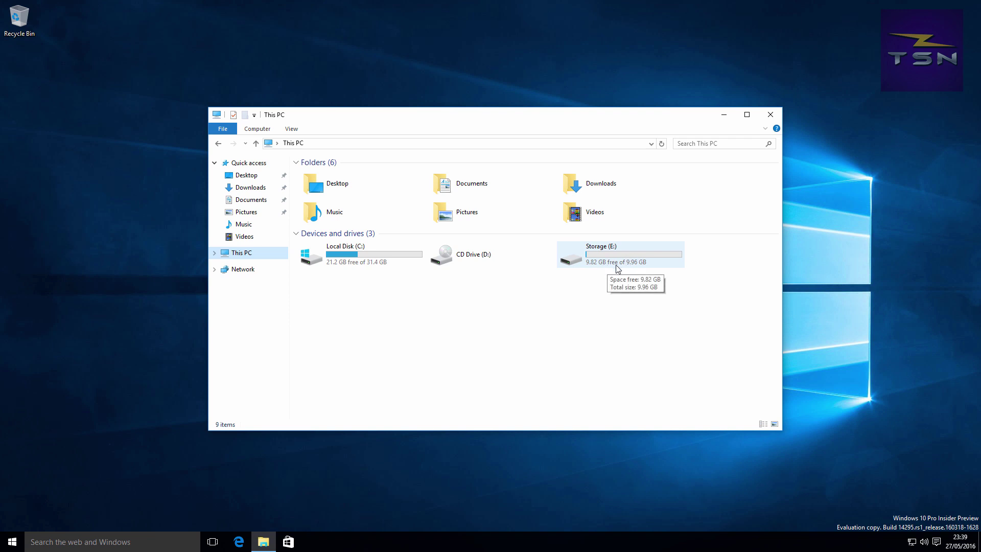
double_click(616, 265)
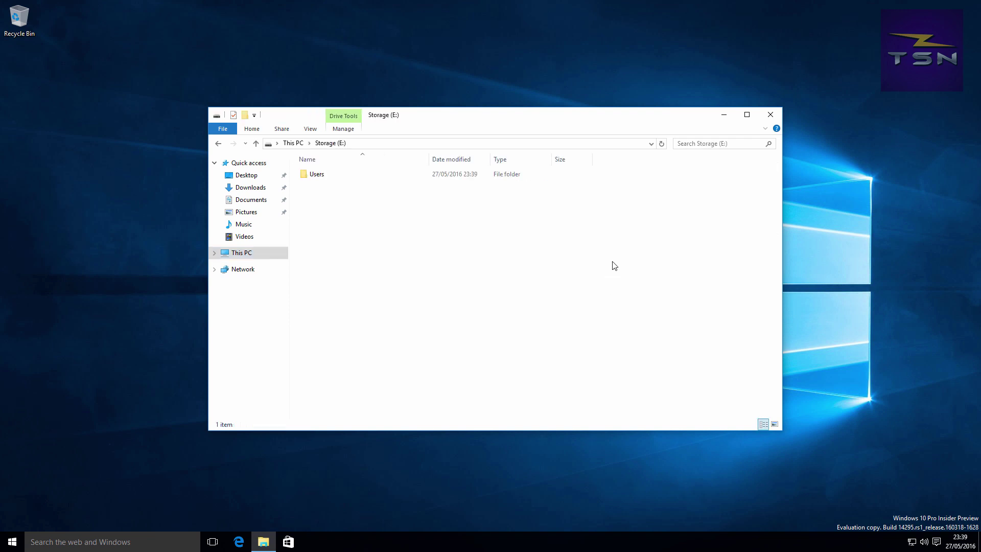
double_click(322, 178)
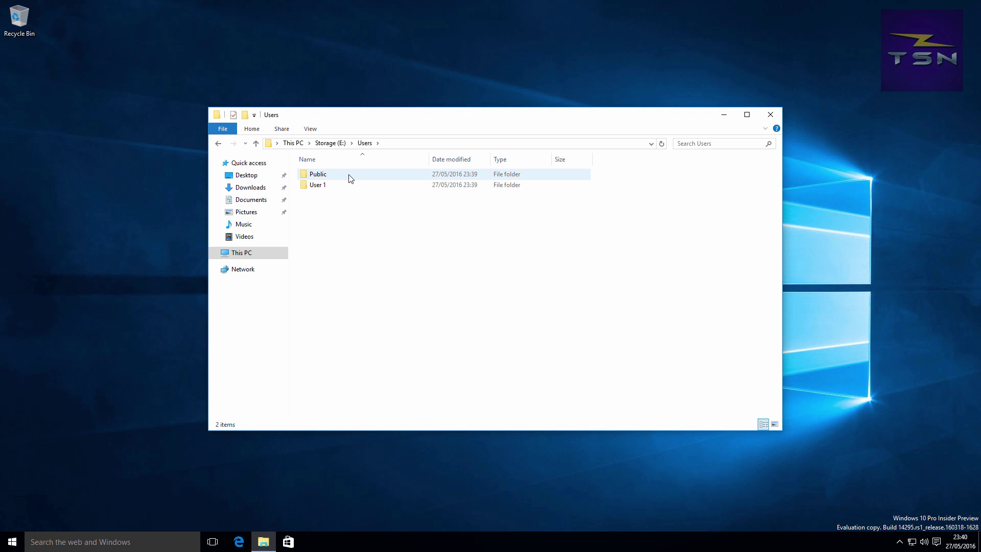
left_click(219, 146)
left_click(219, 146)
Open C:\Users and inspect its Public and Start User folders, dismissing the OneDrive notification
left_click(384, 264)
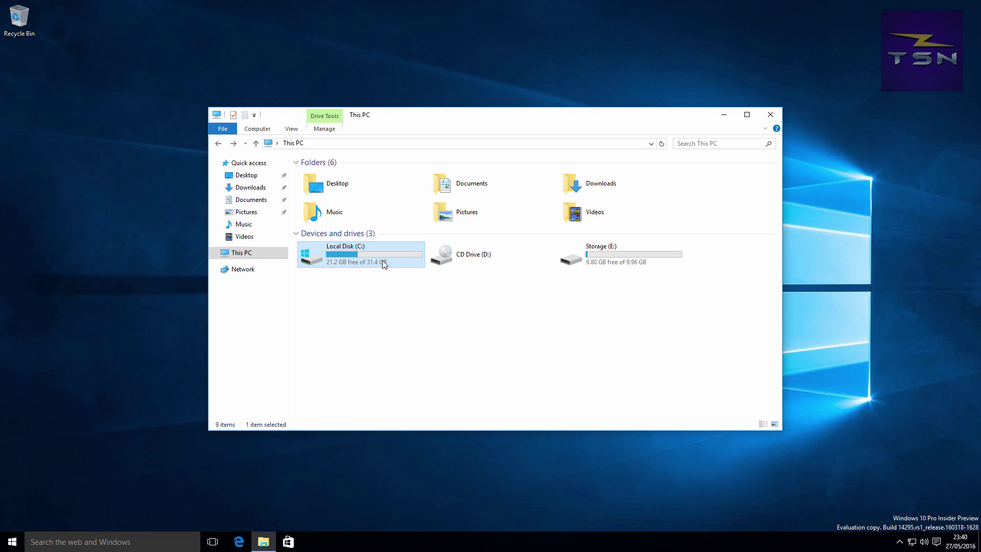
double_click(384, 264)
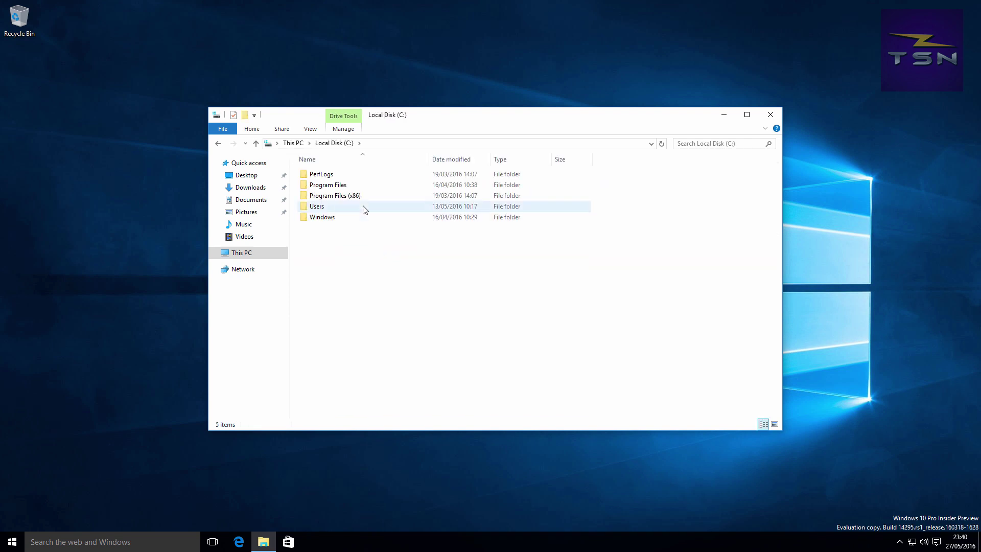
double_click(364, 209)
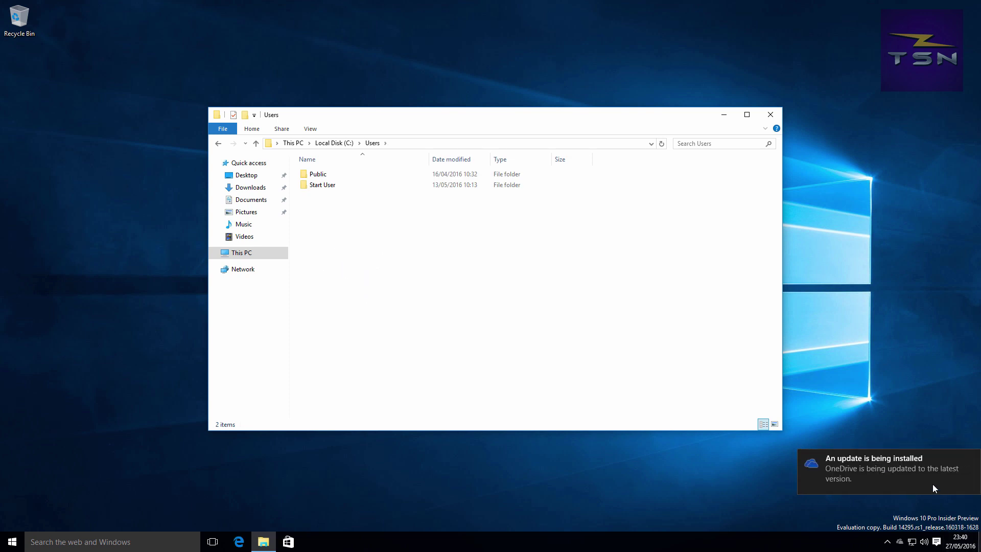
left_click(970, 459)
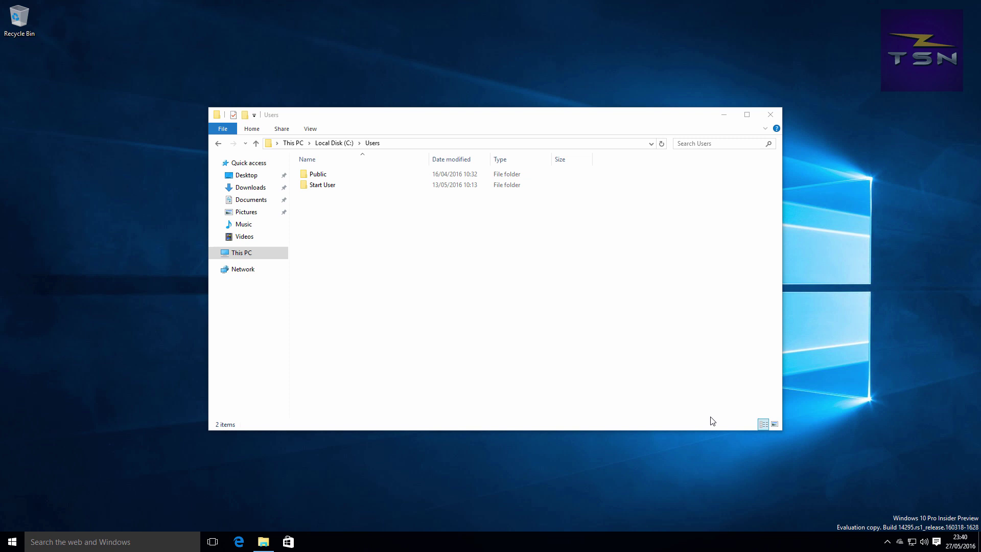
left_click(342, 174)
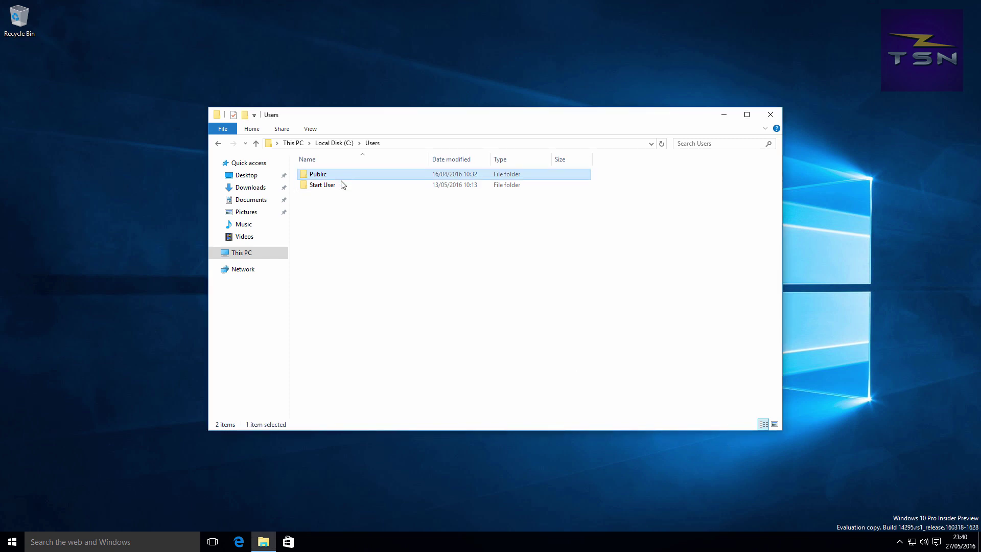
left_click(351, 209)
left_click_drag(338, 253, 328, 188)
left_click(341, 238)
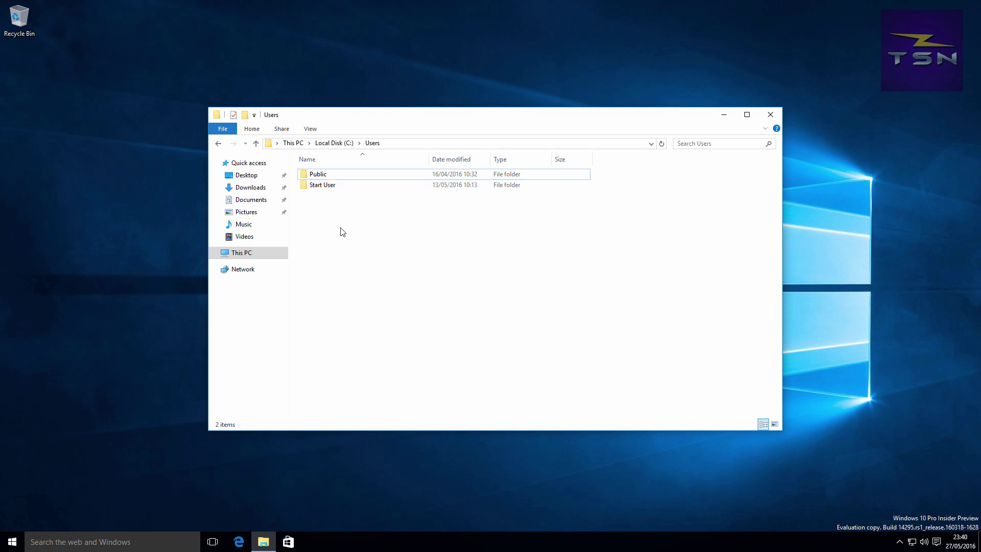
Open the Start User profile folder, granting permanent administrator access
double_click(340, 189)
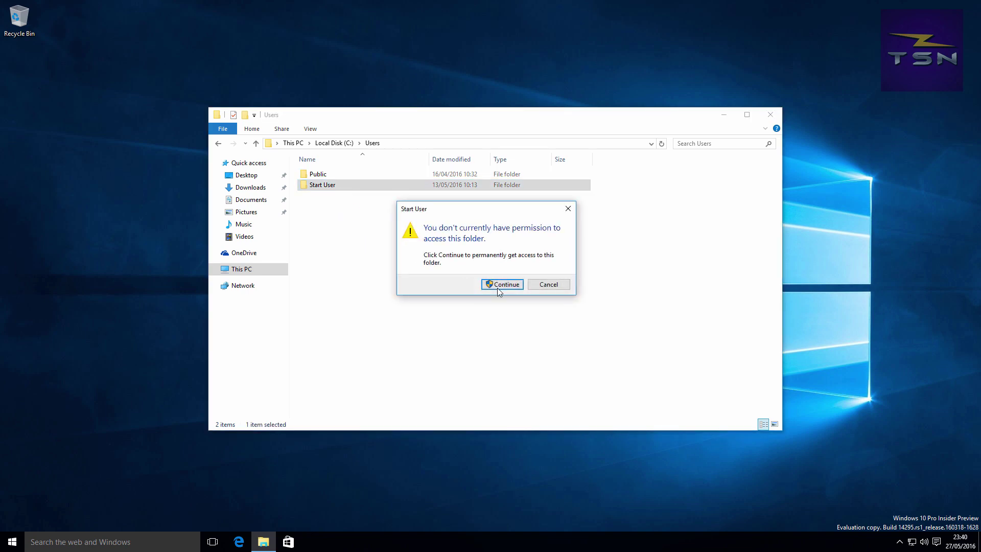
left_click(497, 287)
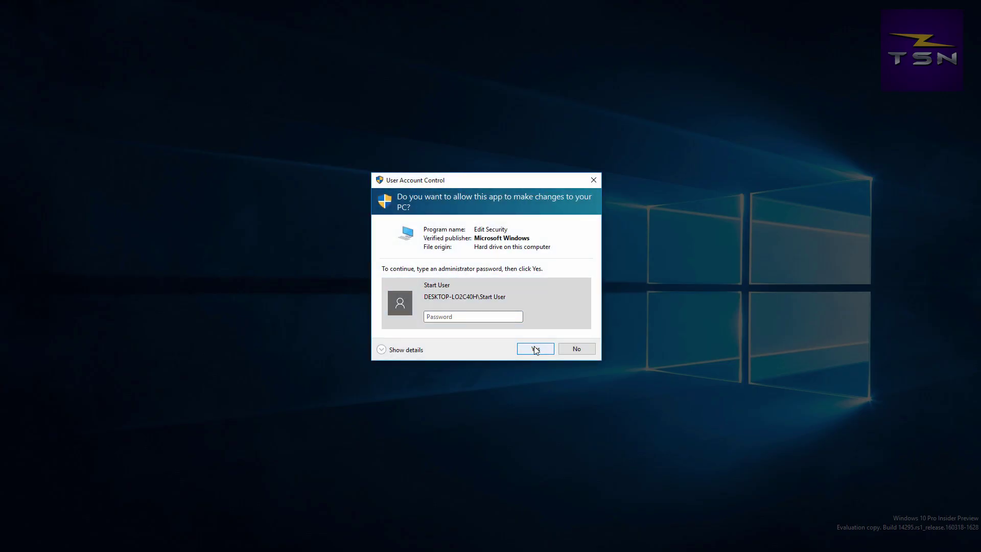
left_click(529, 346)
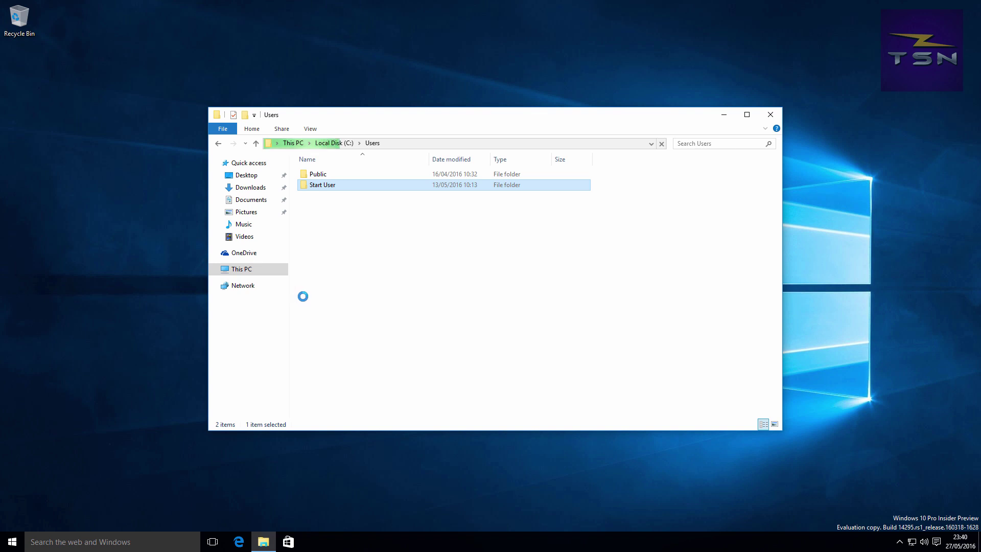
Copy both files from Start User's Desktop folder via Home > Copy
double_click(354, 186)
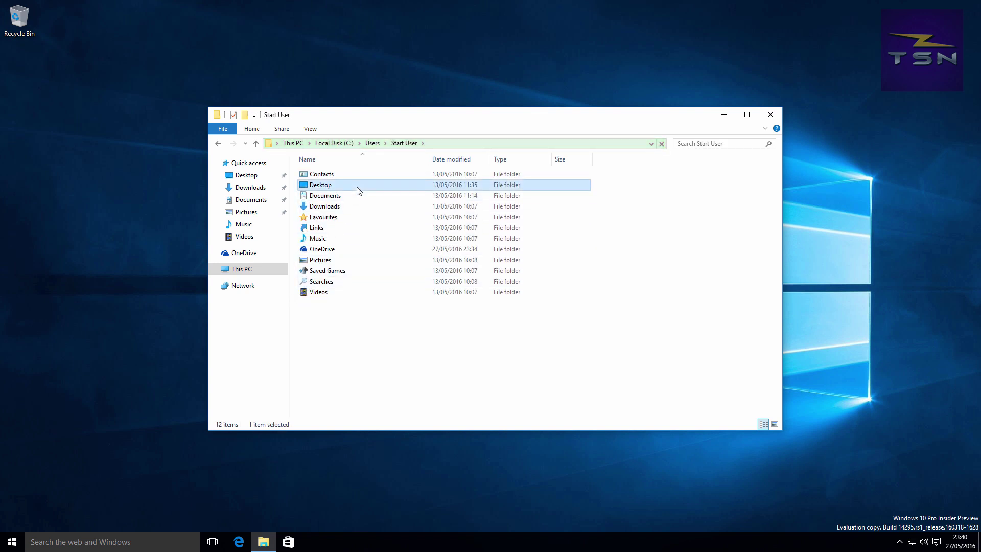
left_click_drag(459, 228, 331, 186)
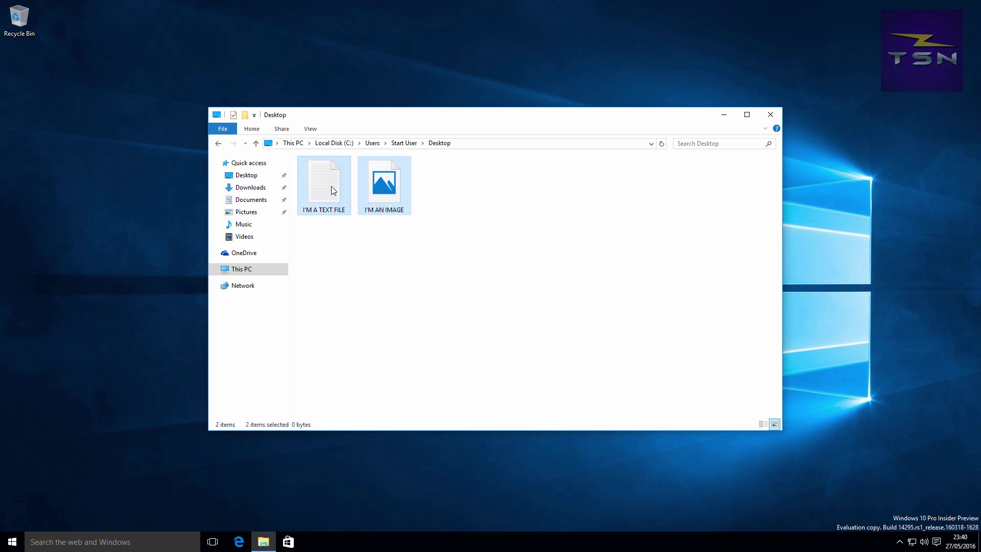
left_click(252, 130)
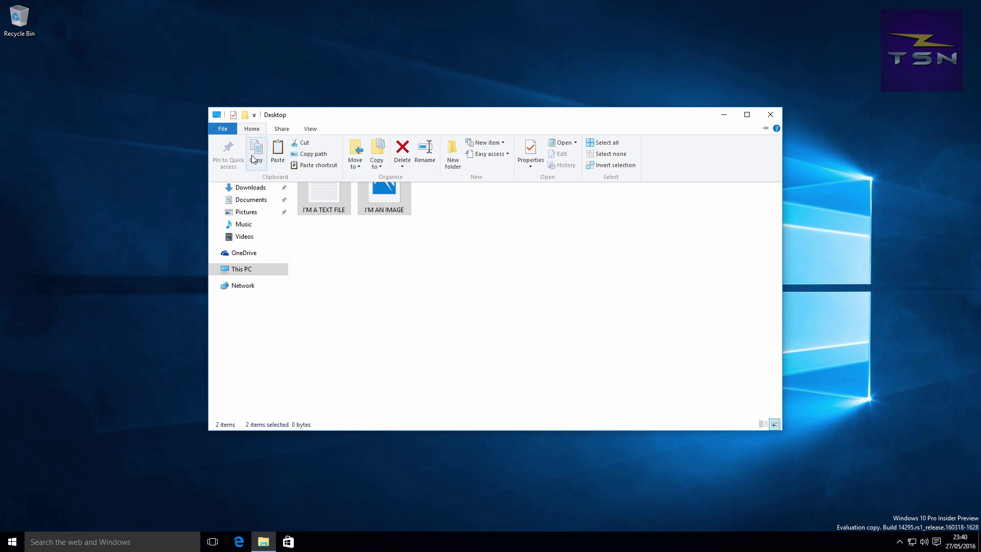
left_click(251, 157)
Paste the copied files into E:\Users\User 1\Desktop
left_click(276, 270)
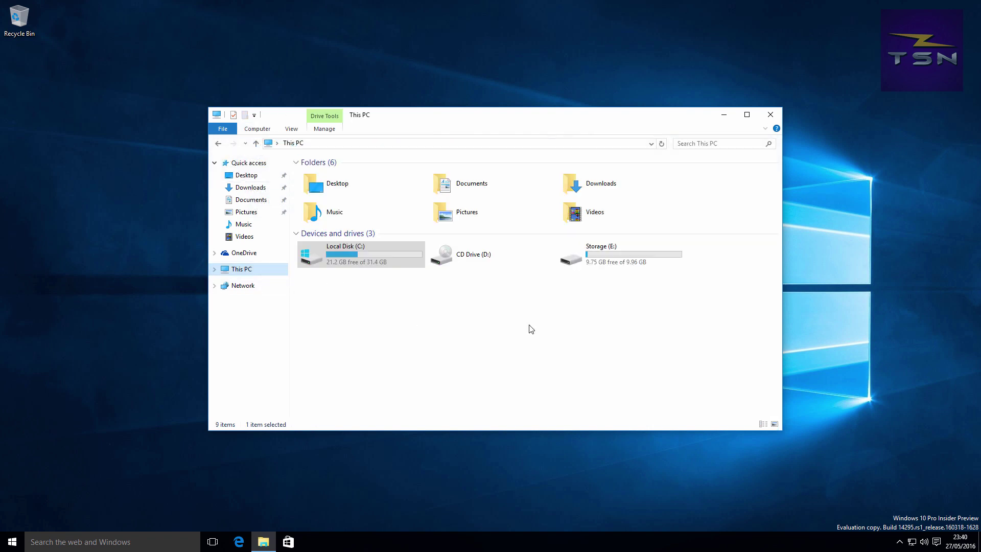
double_click(591, 269)
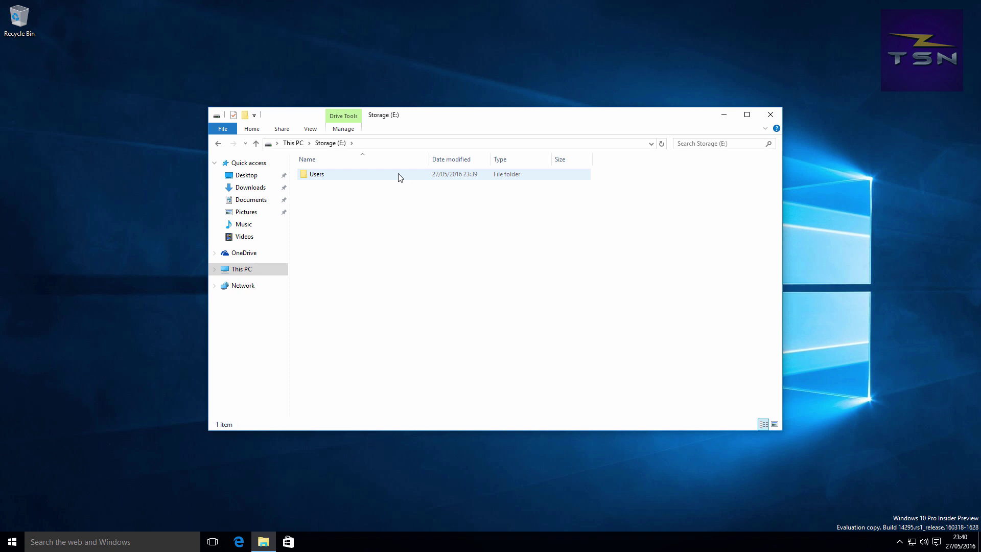
double_click(397, 180)
double_click(385, 186)
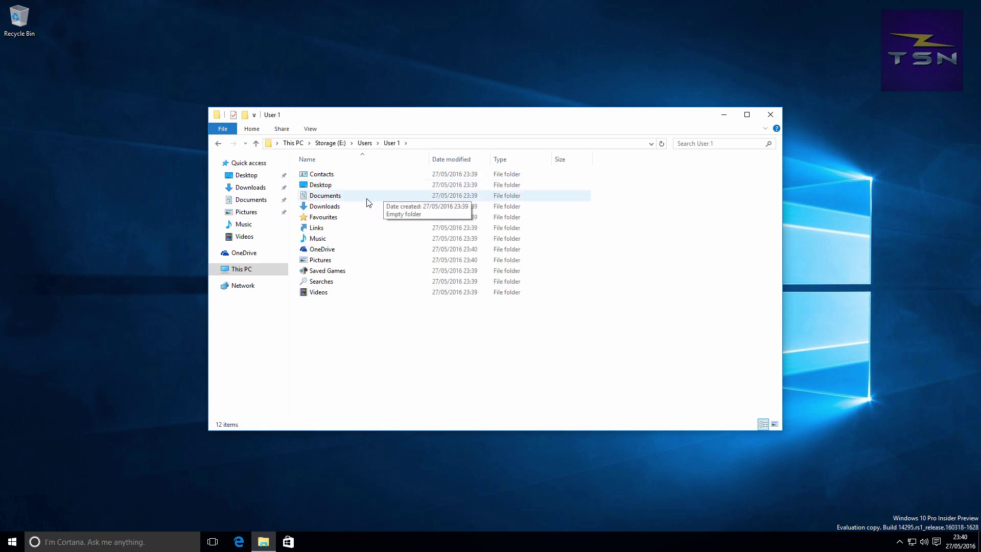
double_click(333, 186)
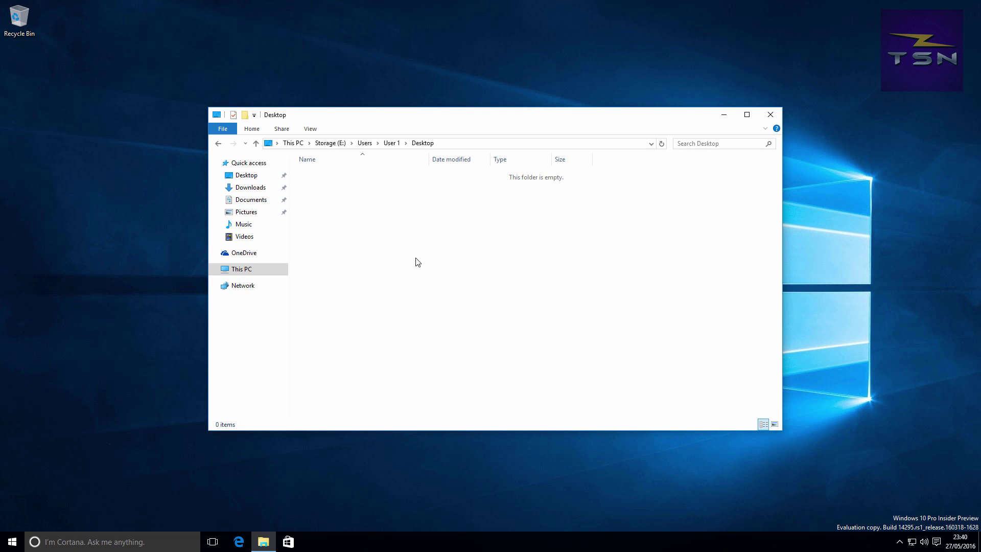
key("ctrl+v")
Compare with the desktop, check the folder's full path, then return to This PC and close Explorer
left_click(94, 177)
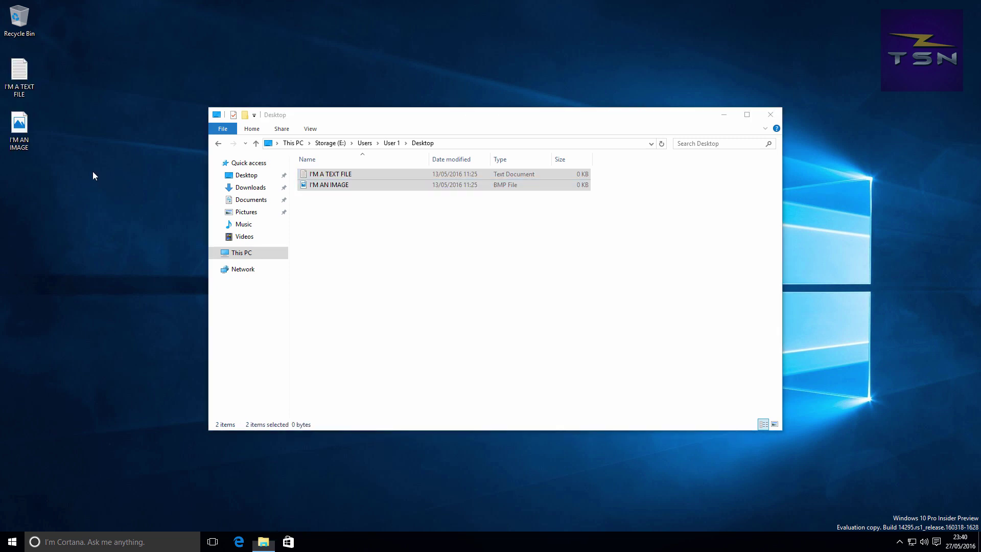
left_click(515, 145)
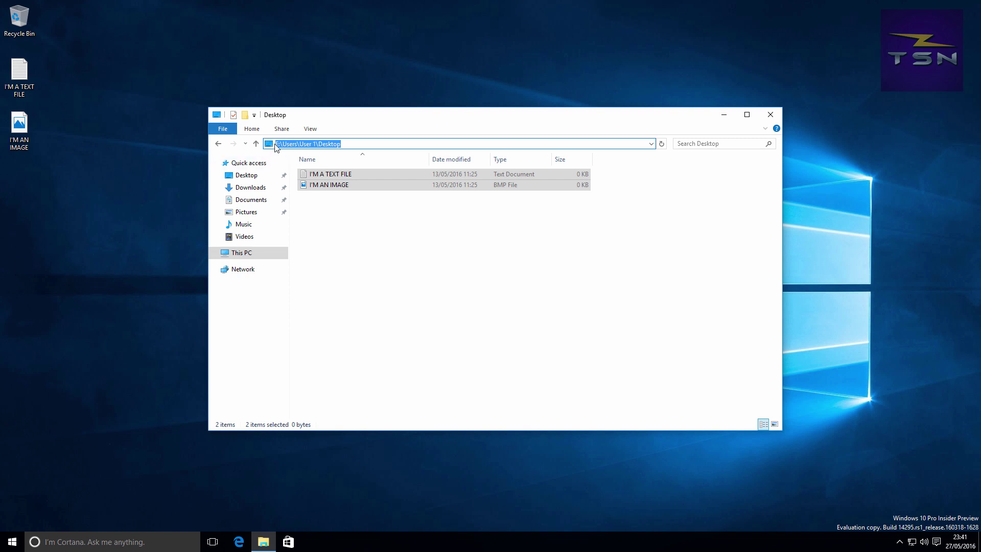
left_click(417, 239)
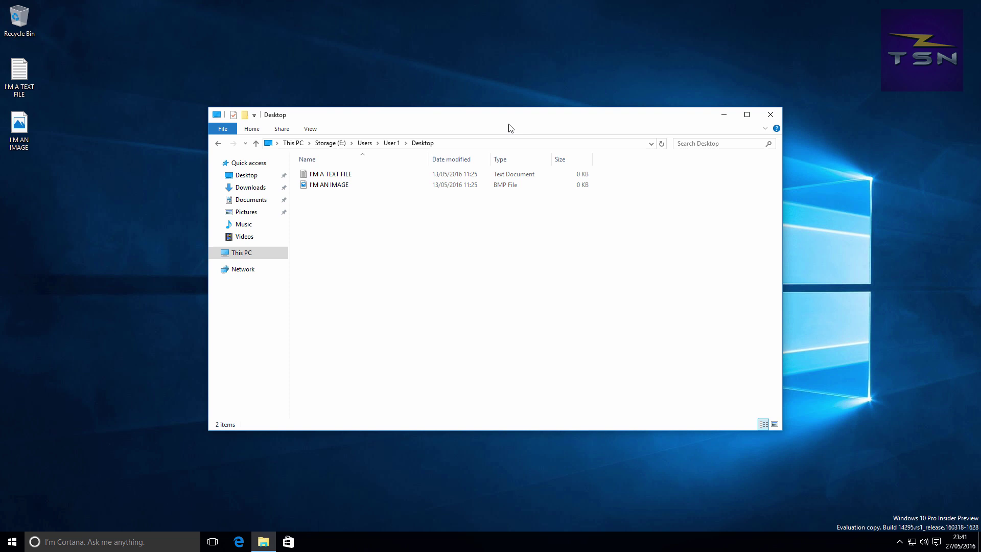
left_click_drag(508, 124, 511, 129)
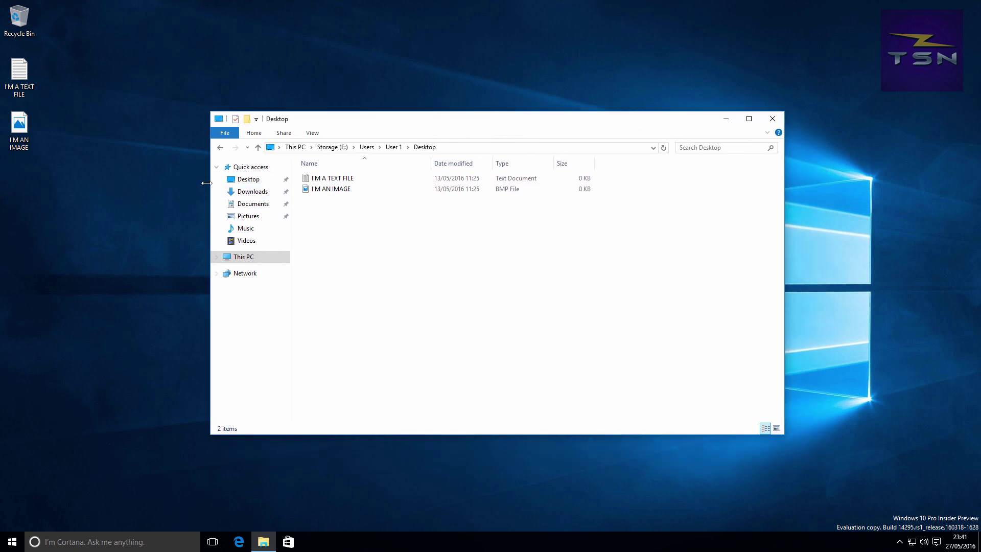
left_click(272, 257)
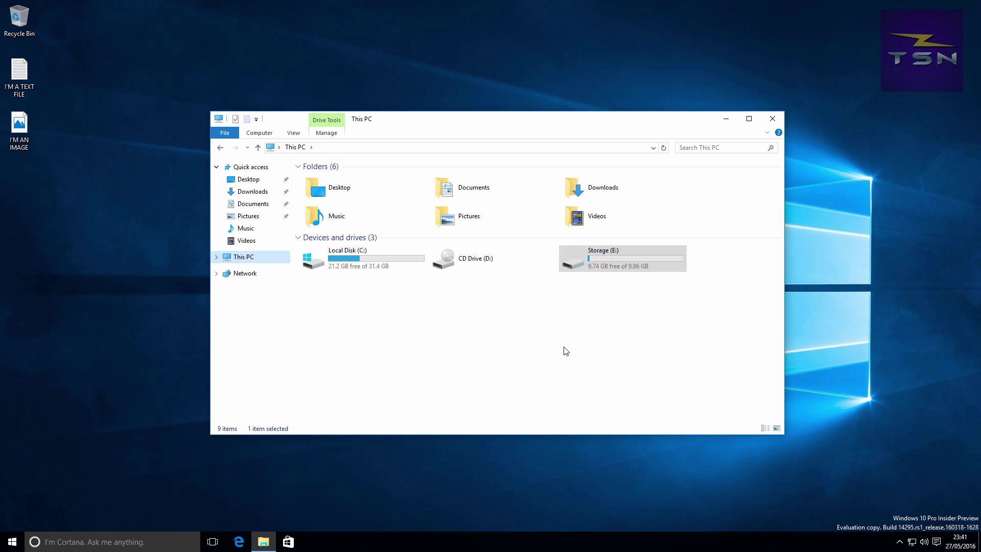
left_click(771, 119)
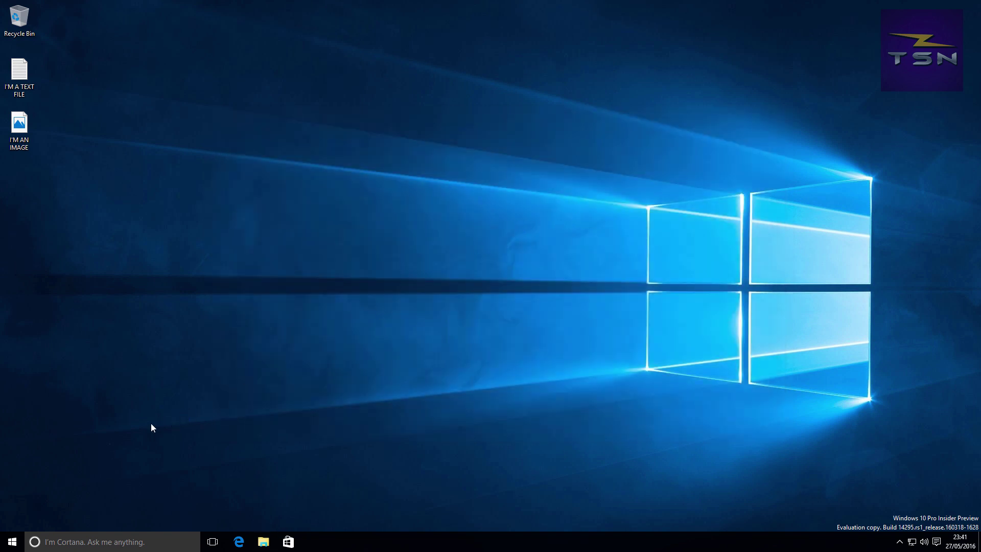
Sign out of User 1 from the Start menu's account picture
left_click(12, 545)
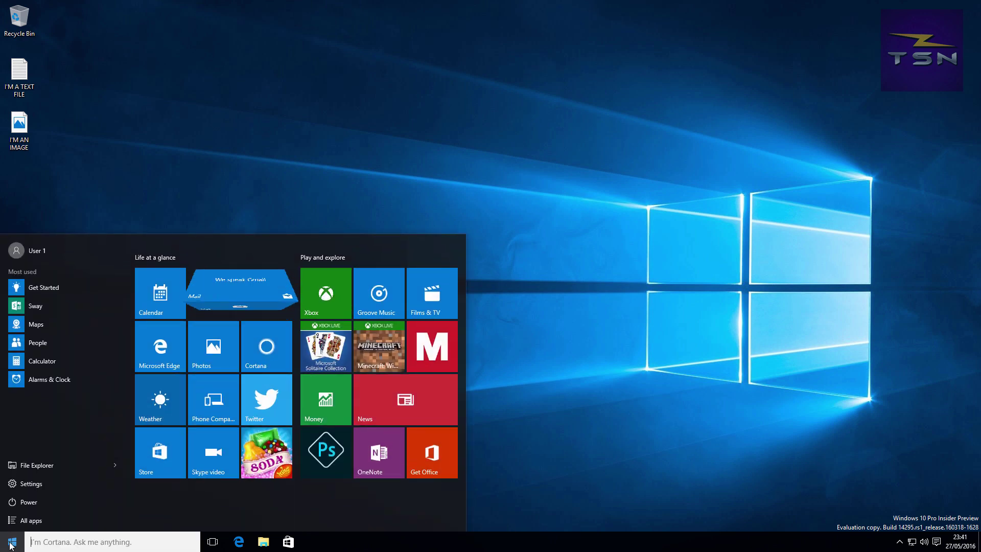
left_click(69, 250)
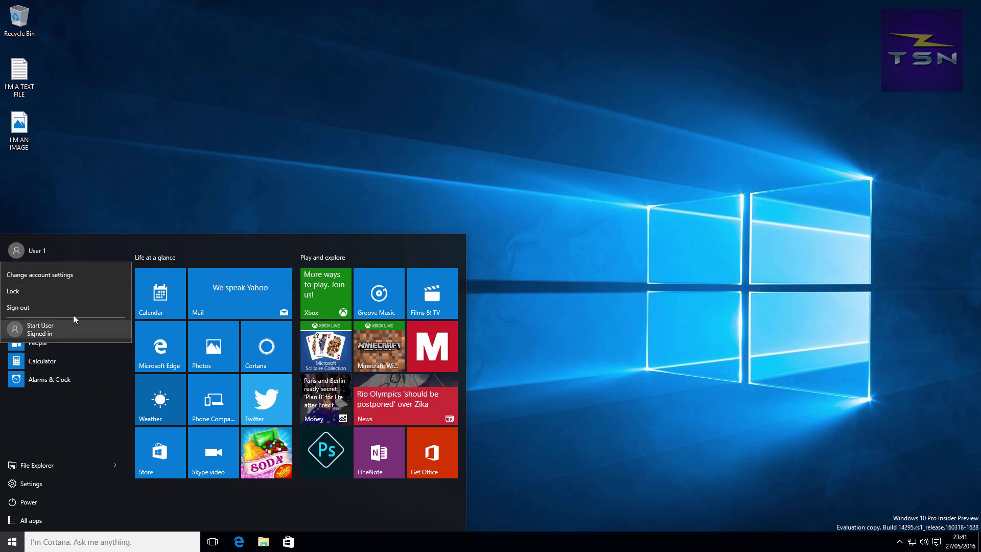
left_click(54, 308)
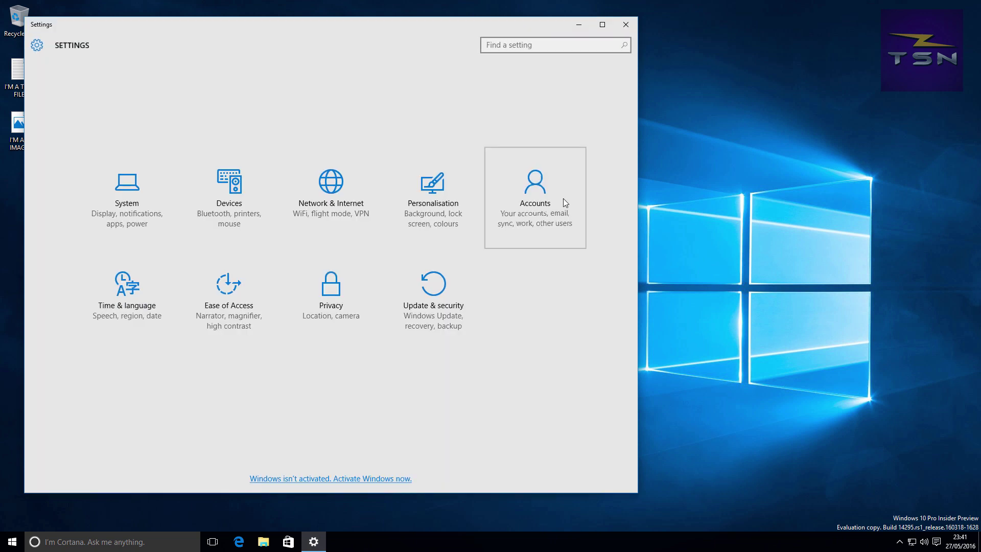
Change User 1's account type to Administrator under Family & other users, then close Settings
left_click(563, 198)
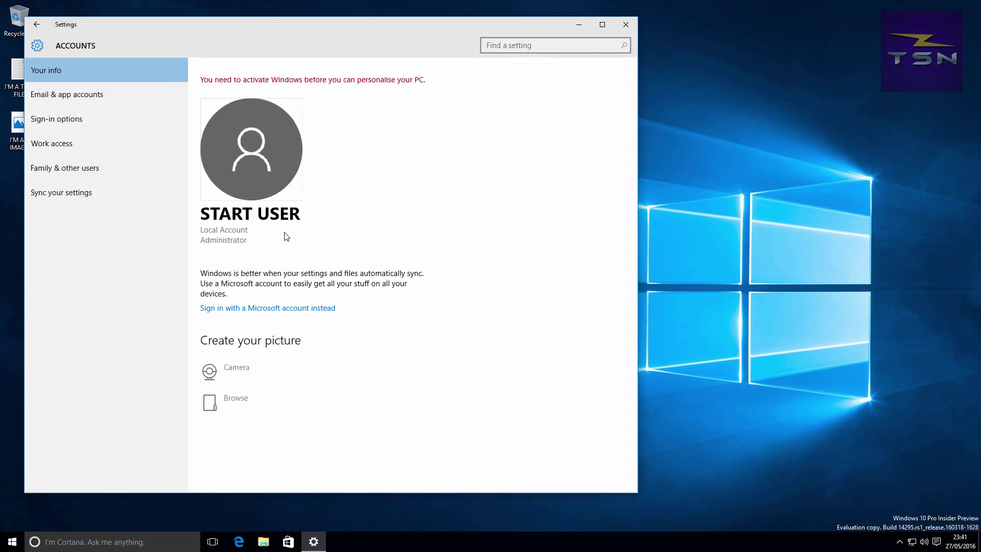
left_click(149, 176)
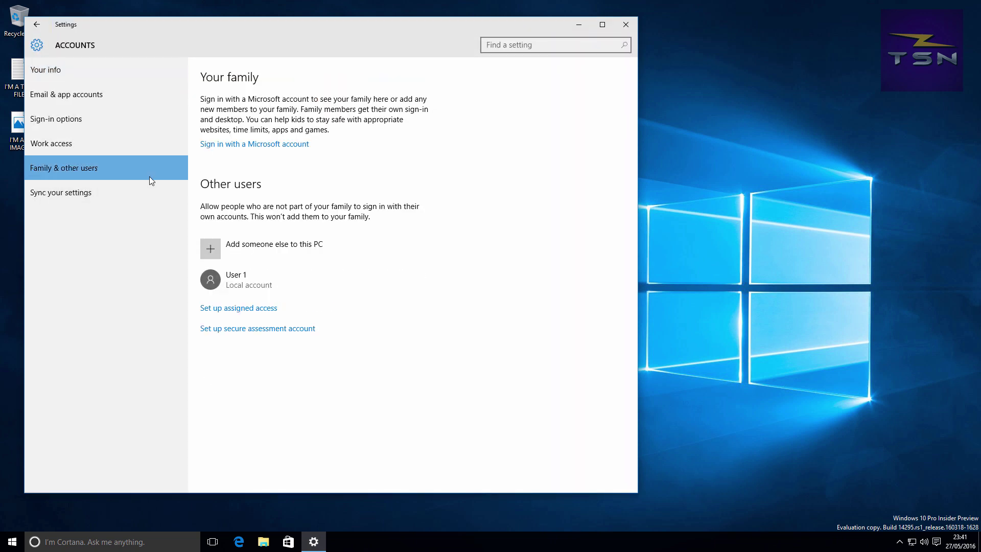
left_click(241, 290)
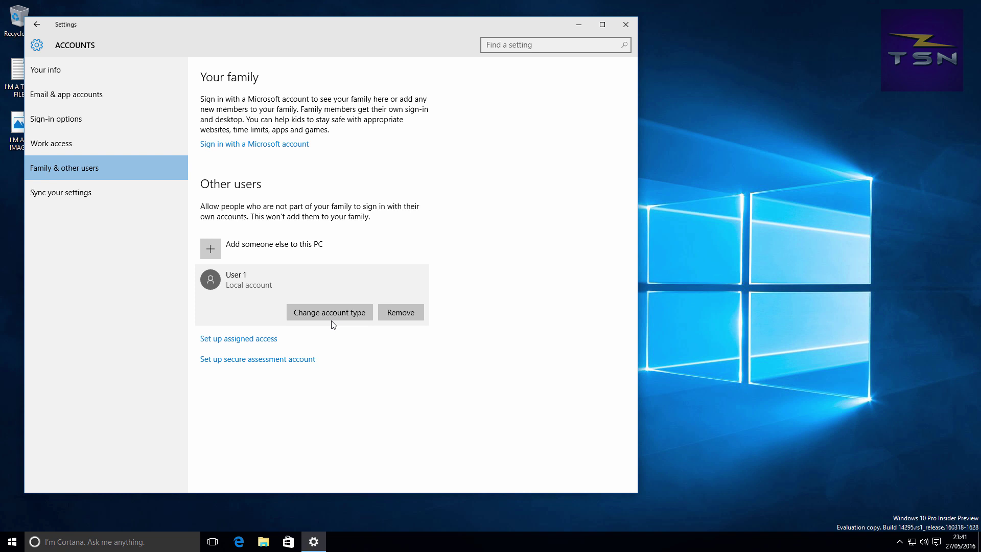
left_click(335, 315)
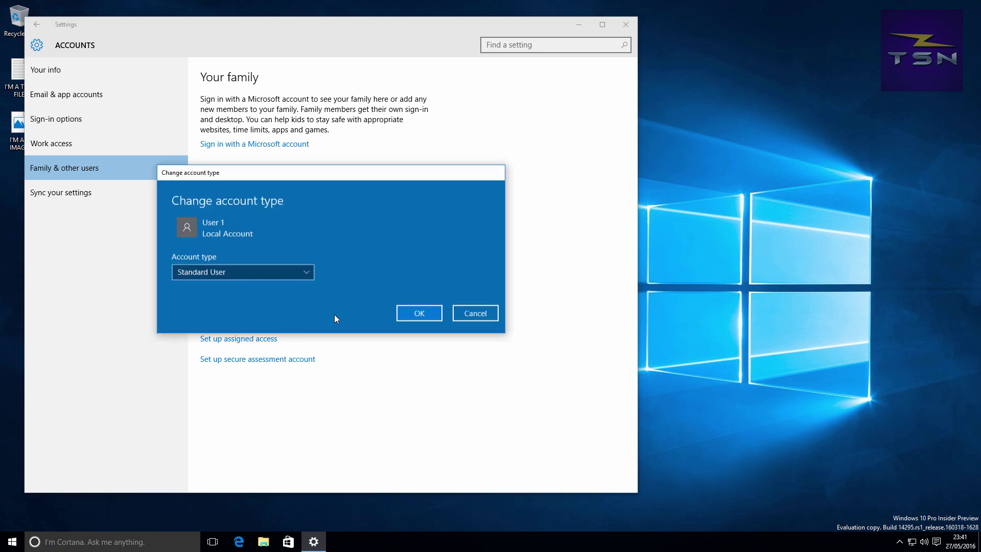
left_click(279, 274)
left_click(274, 254)
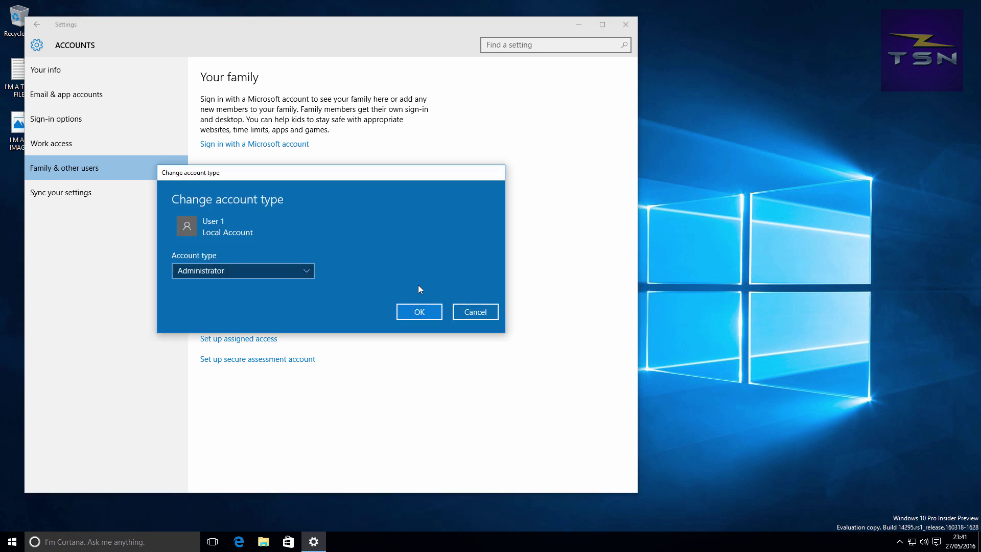
left_click(417, 312)
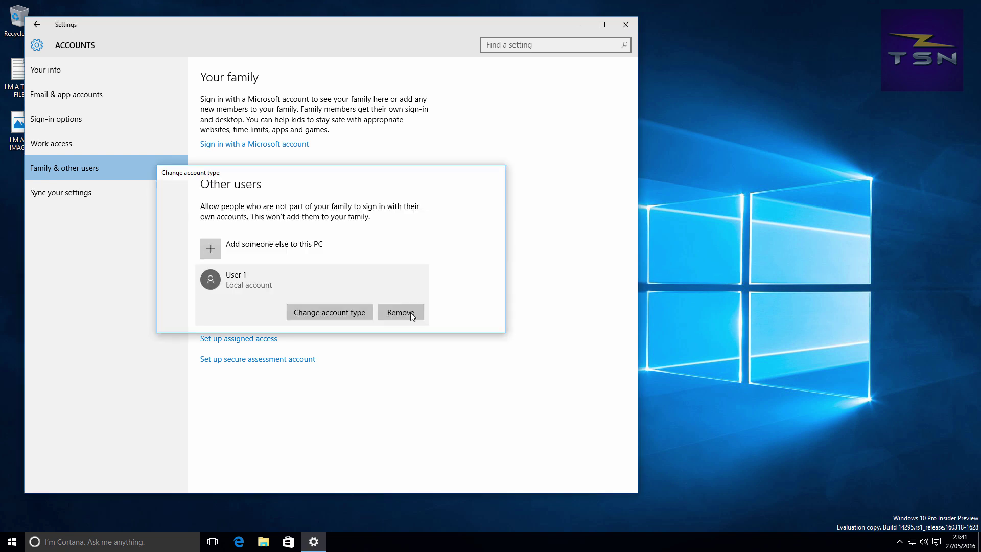
left_click(625, 26)
Sign out of Start User from the Start menu, then sign in as User 1 on the lock screen
left_click(15, 541)
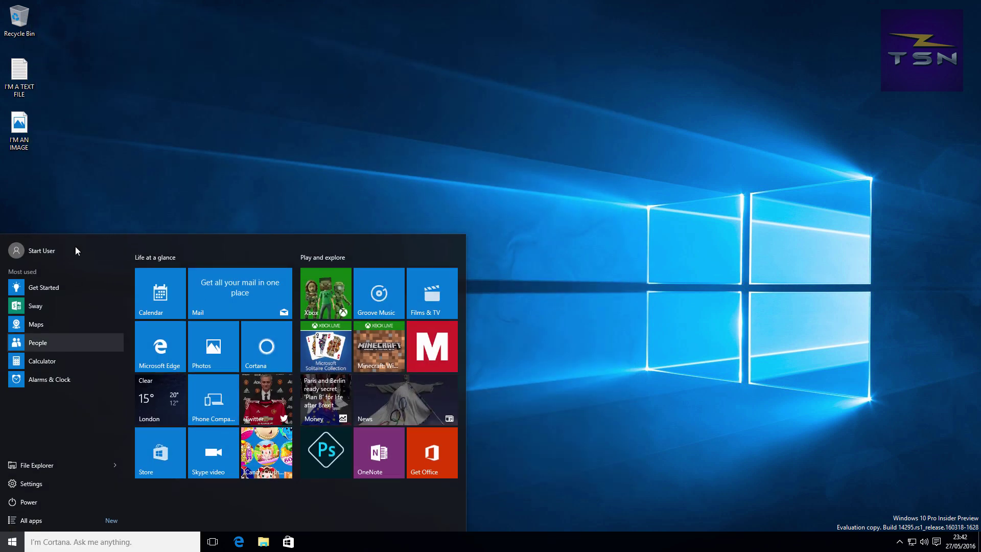
left_click(72, 250)
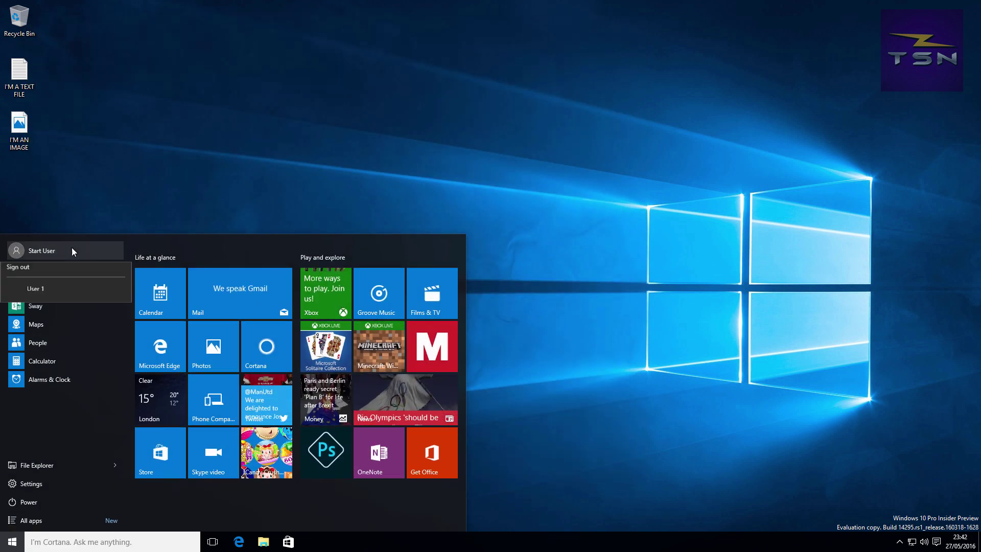
left_click(73, 308)
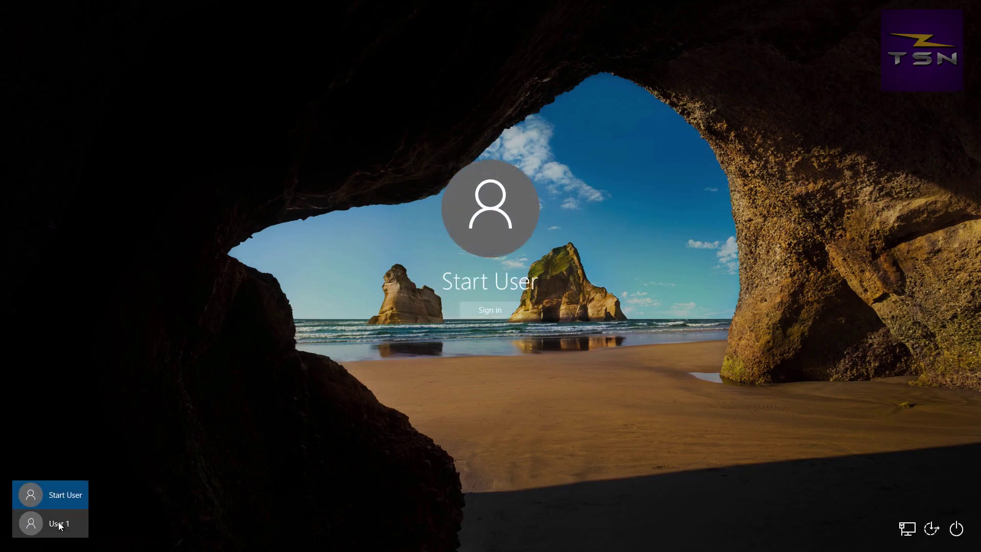
left_click(58, 522)
left_click(481, 312)
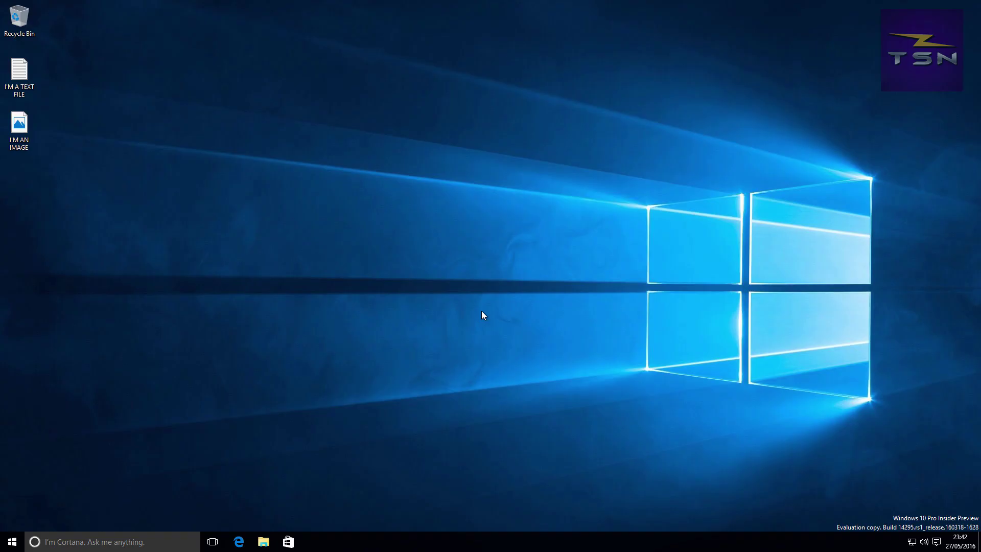
Under Accounts > Family & other users, remove Start User with 'Delete account and data'
left_click(13, 535)
left_click(52, 482)
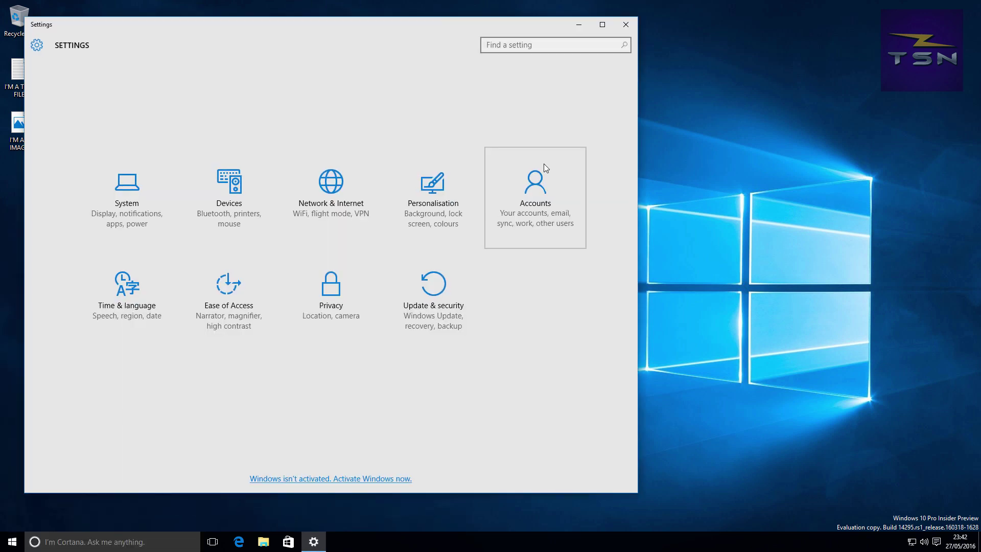
left_click(544, 164)
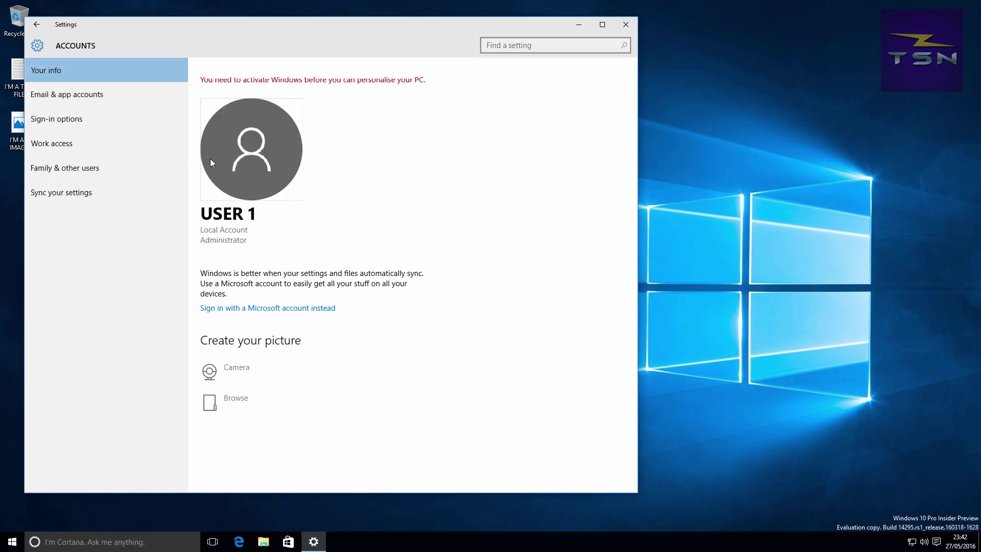
left_click(151, 167)
left_click(284, 290)
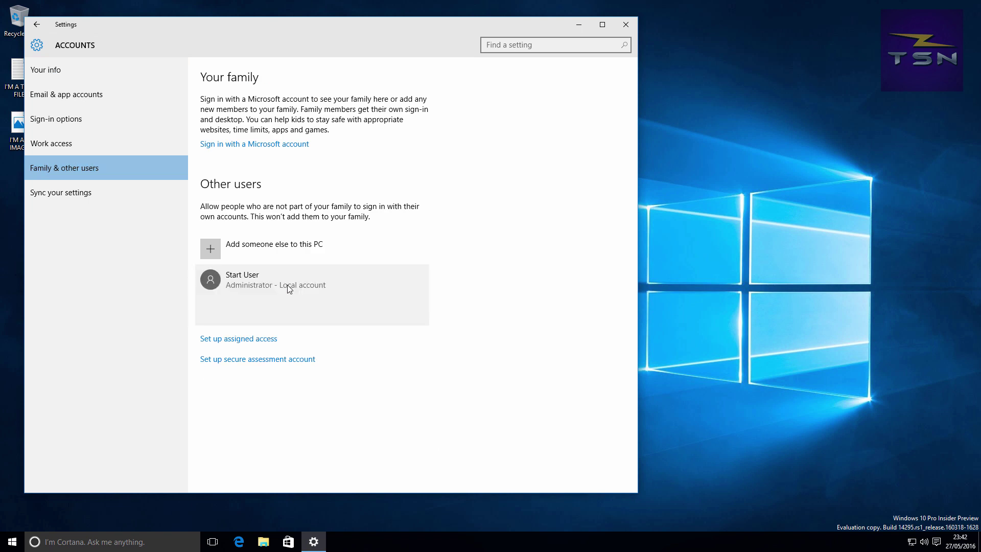
left_click(412, 312)
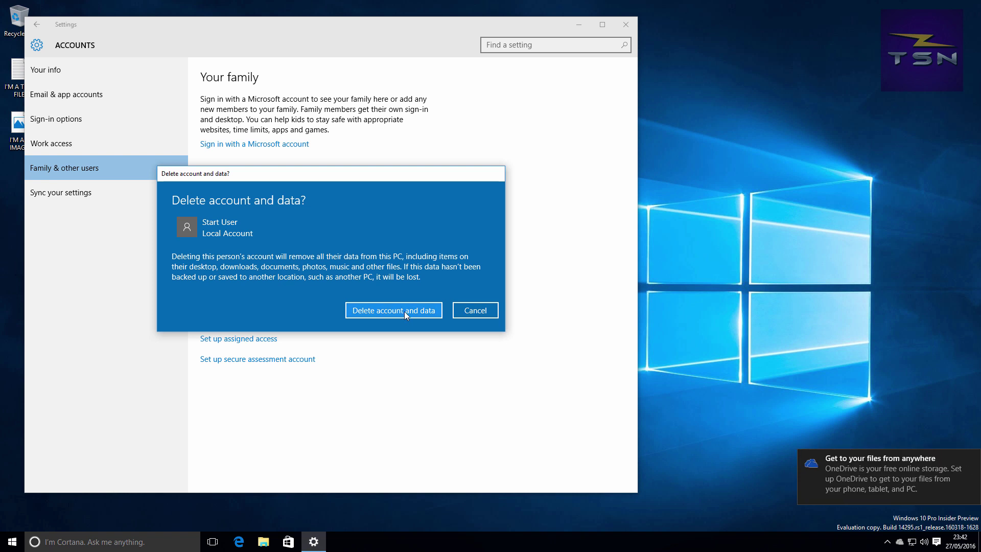
left_click(970, 458)
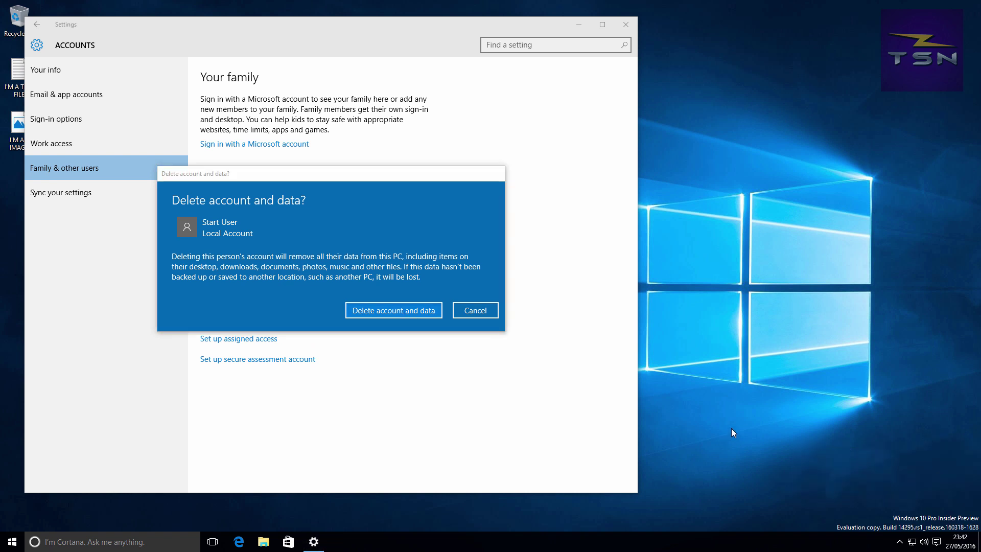
left_click(375, 313)
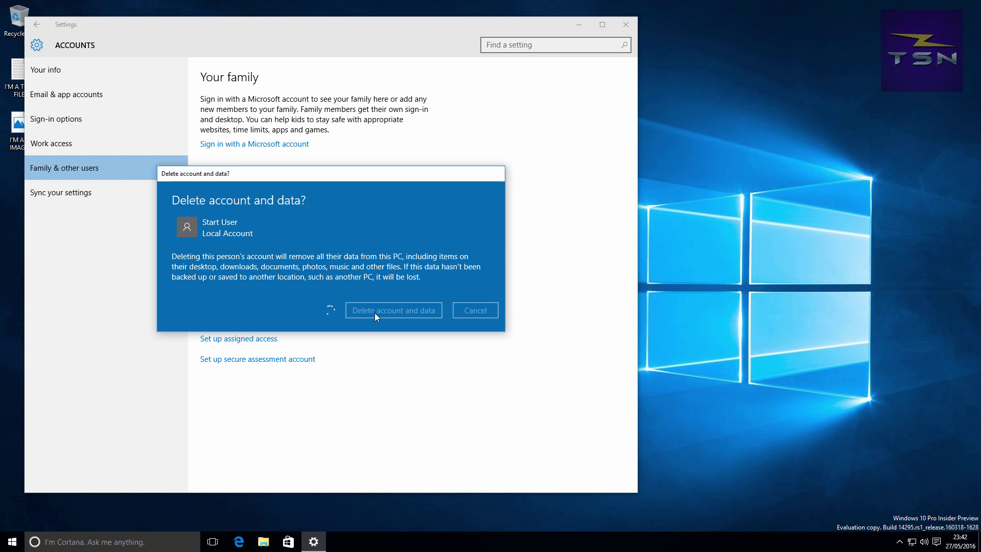
Browse to This PC > Local Disk (C:) > Users and confirm Start User's folder is gone
left_click(262, 540)
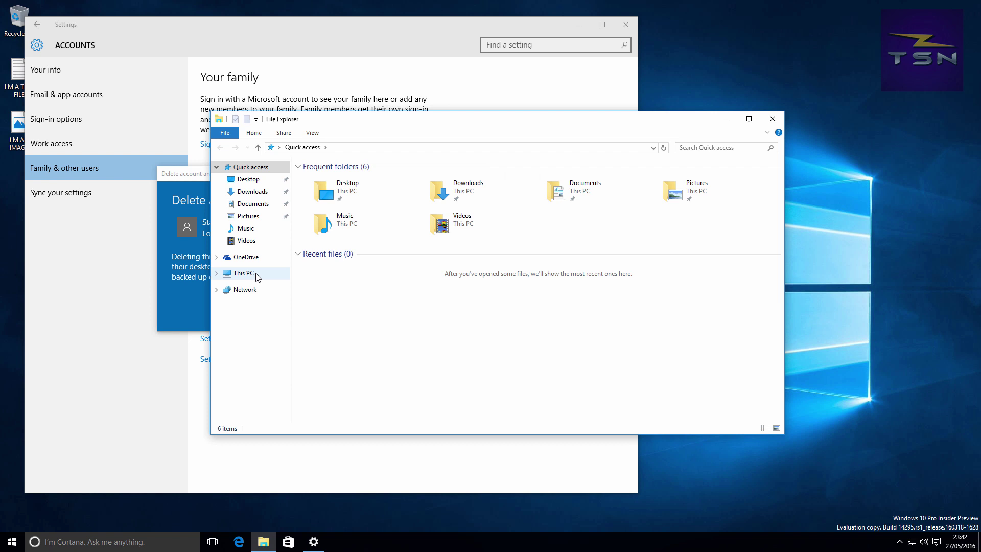
left_click(255, 273)
double_click(348, 254)
double_click(345, 214)
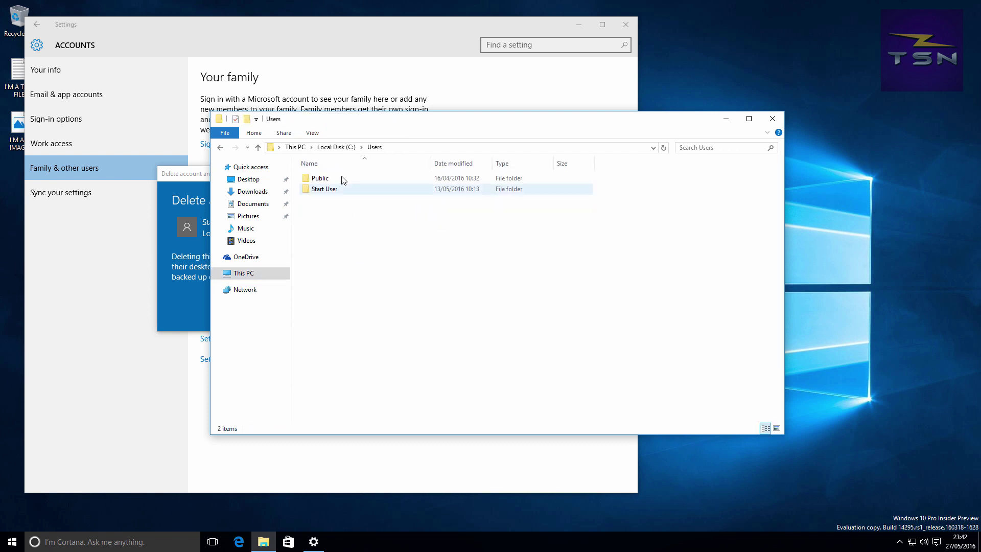
left_click_drag(347, 124, 506, 151)
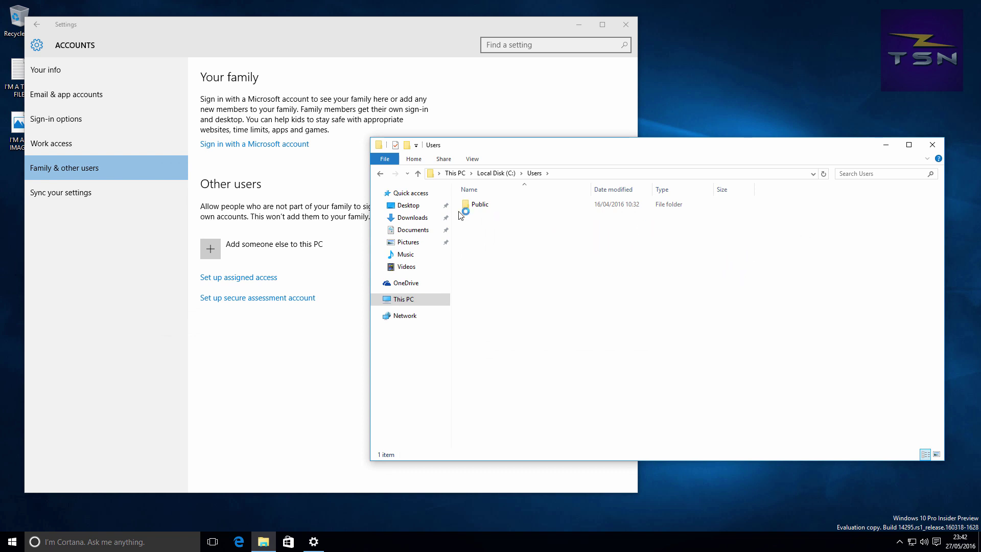
left_click(380, 173)
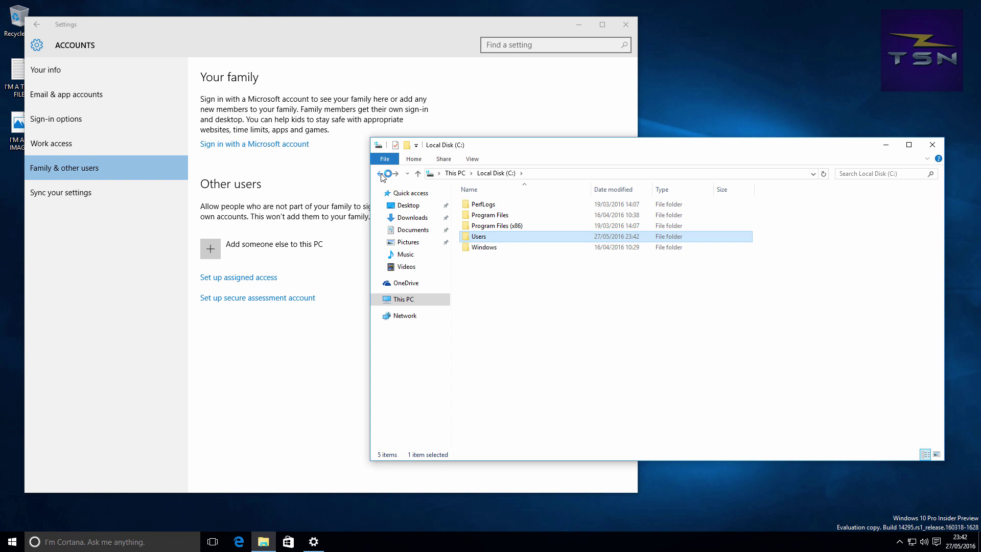
double_click(580, 238)
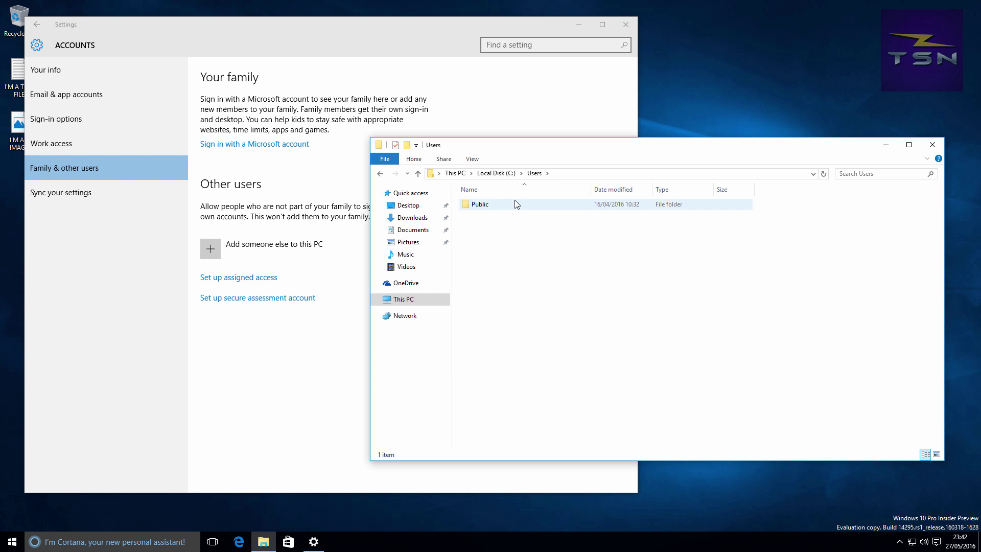
Select the Public folder and cancel the permanent-delete prompt without deleting anything
left_click(562, 206)
key("shift+Delete")
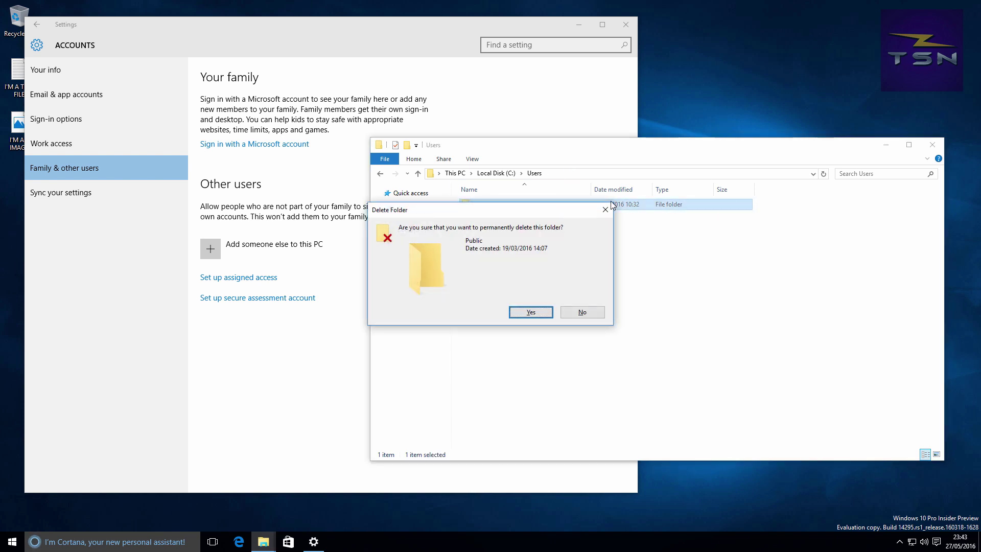
key("Escape")
left_click(413, 162)
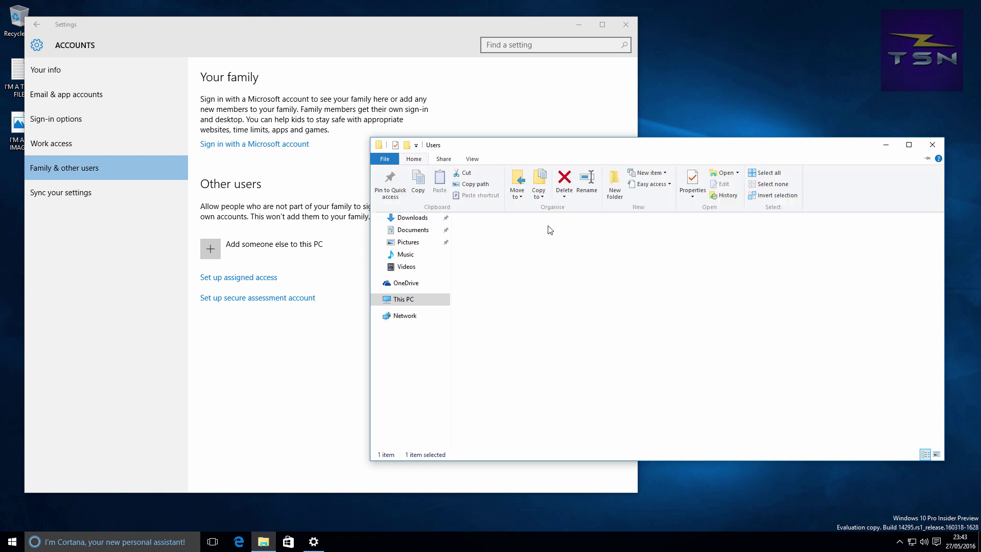
left_click(564, 198)
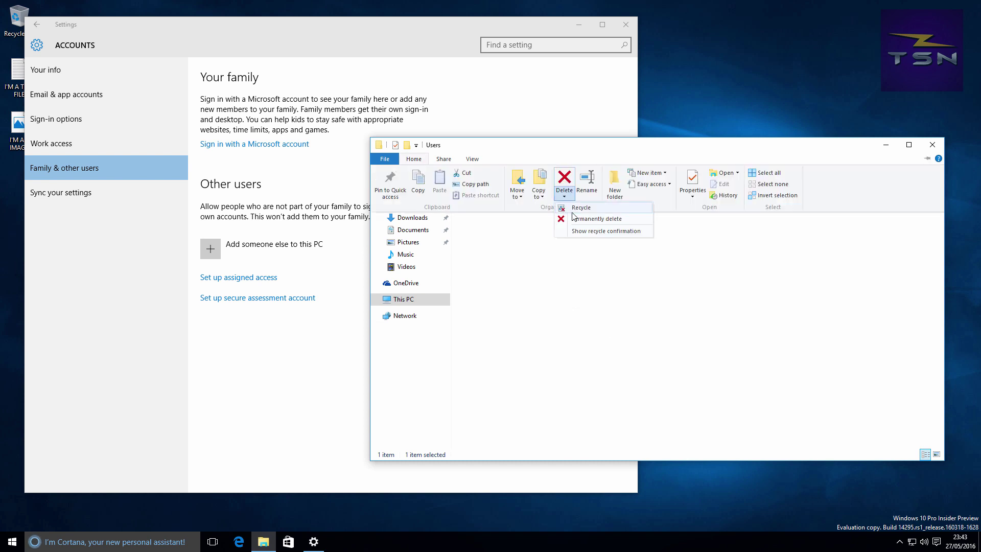
left_click(813, 109)
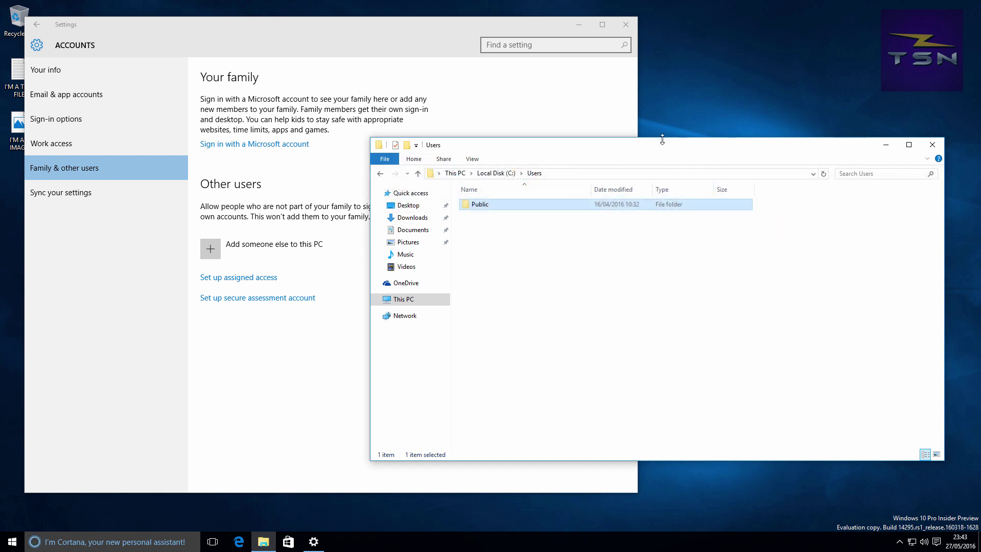
left_click_drag(672, 147, 474, 128)
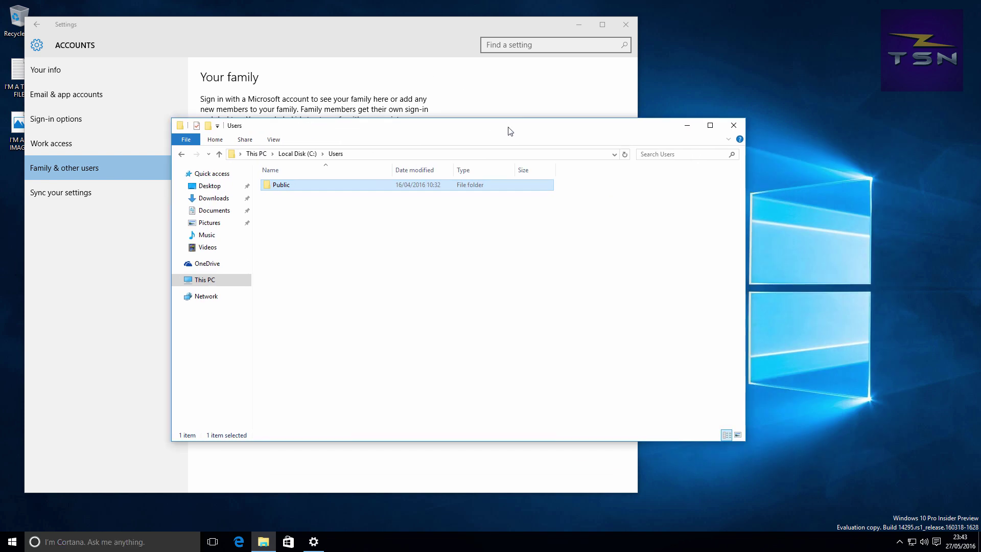
Check that Storage (E:) > Users contains the Public and User 1 folders
left_click_drag(509, 132, 462, 136)
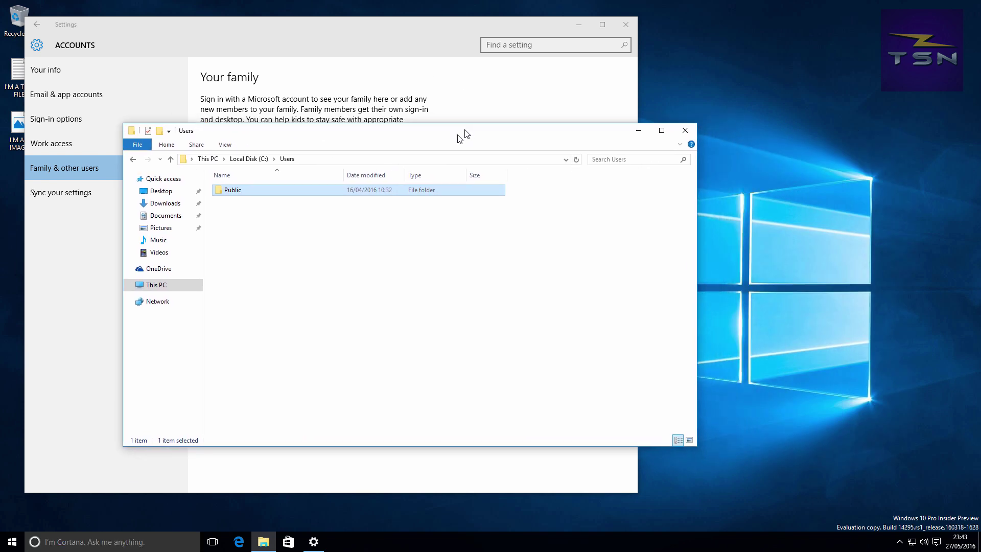
left_click(165, 291)
double_click(545, 284)
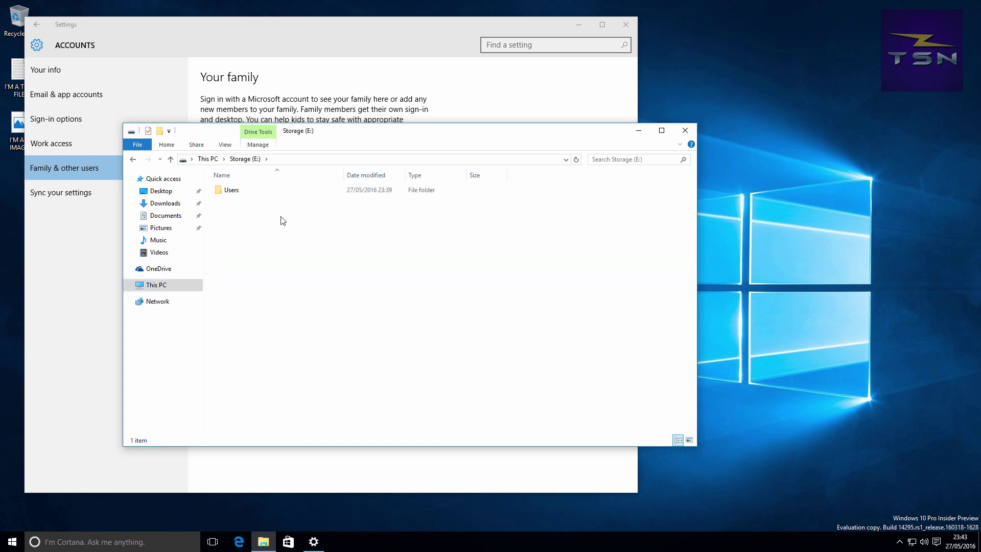
double_click(264, 193)
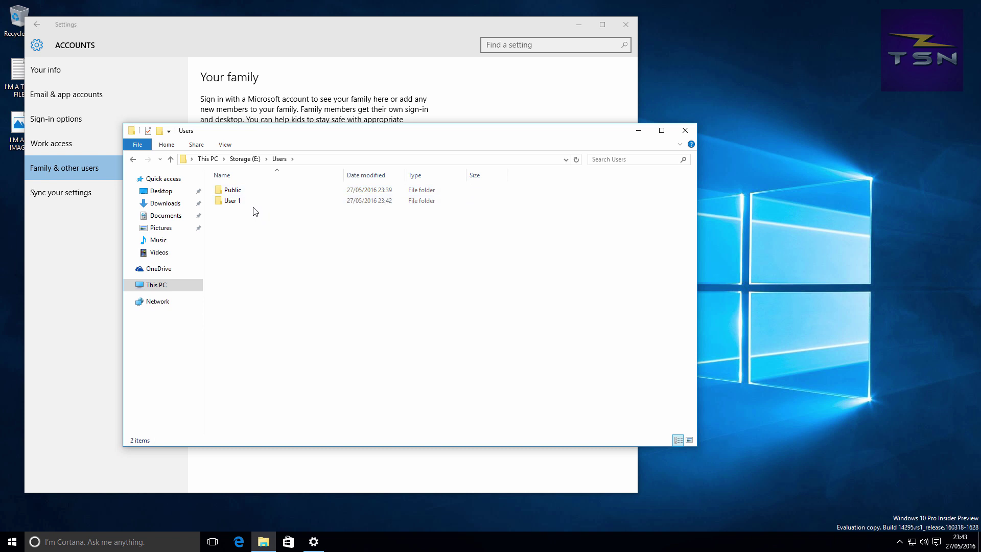
left_click(133, 159)
left_click(133, 159)
In C:\Users, permanently delete Public with Shift+Delete, continuing as administrator and skipping the SYSTEM item
left_click(278, 269)
double_click(277, 269)
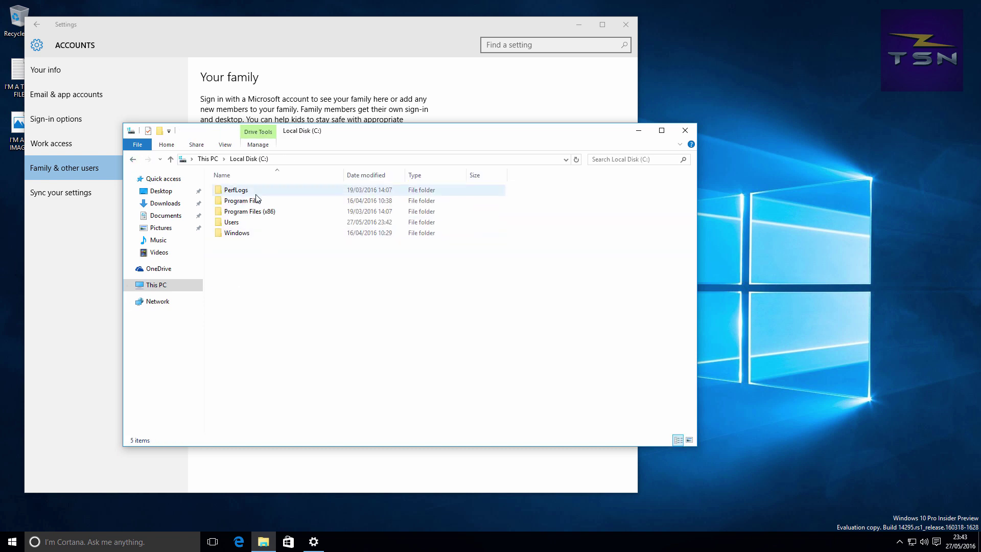
double_click(263, 221)
double_click(257, 192)
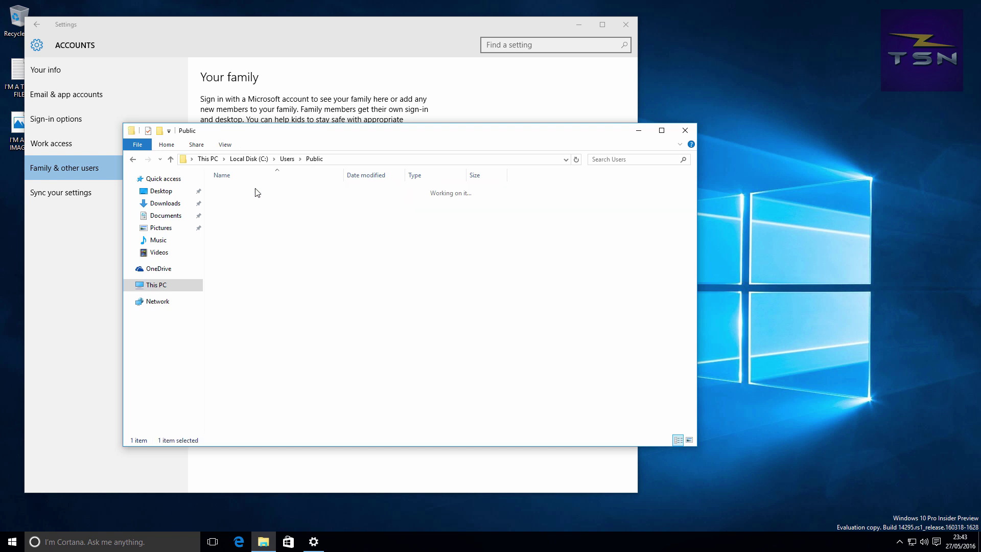
left_click(134, 159)
key("shift+Delete")
key("Return")
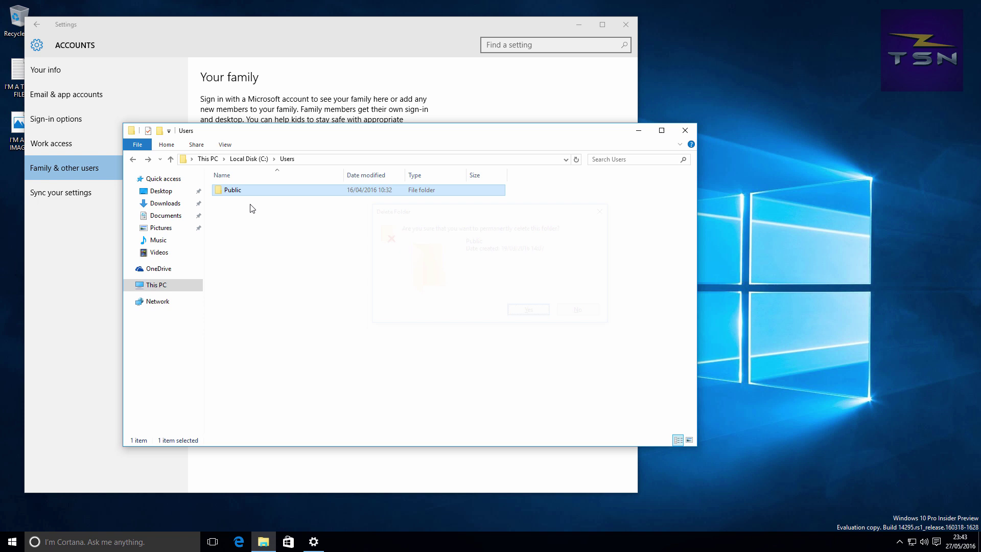
left_click(225, 203)
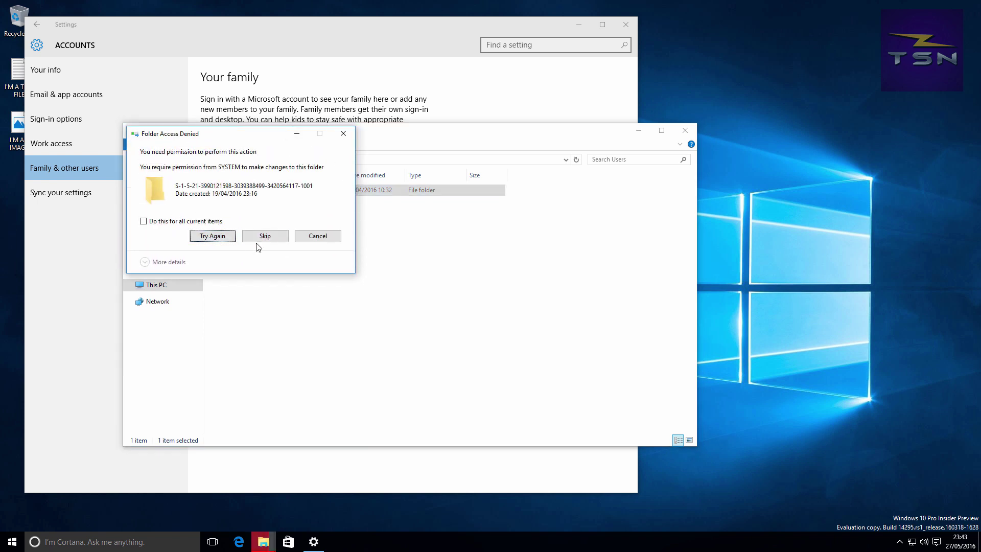
left_click(262, 238)
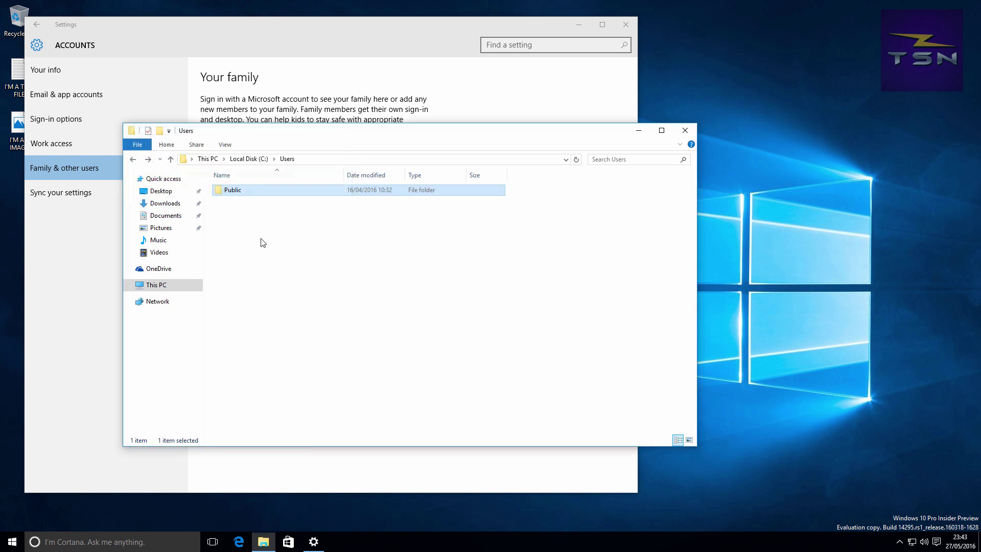
Open C:\Users\Public to verify it is empty, then return to Local Disk (C:)
left_click(453, 192)
left_click_drag(576, 134, 668, 130)
double_click(372, 187)
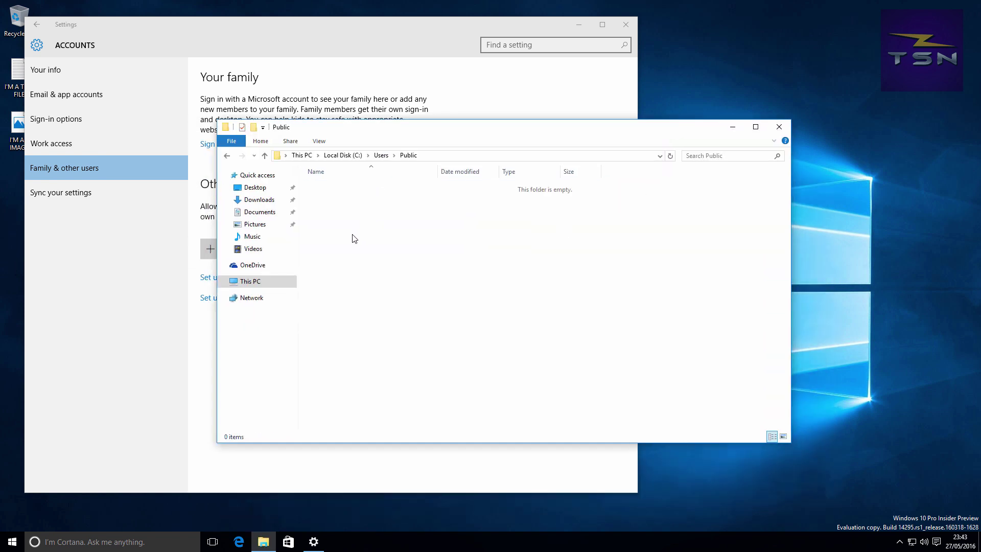
left_click(227, 156)
left_click(226, 155)
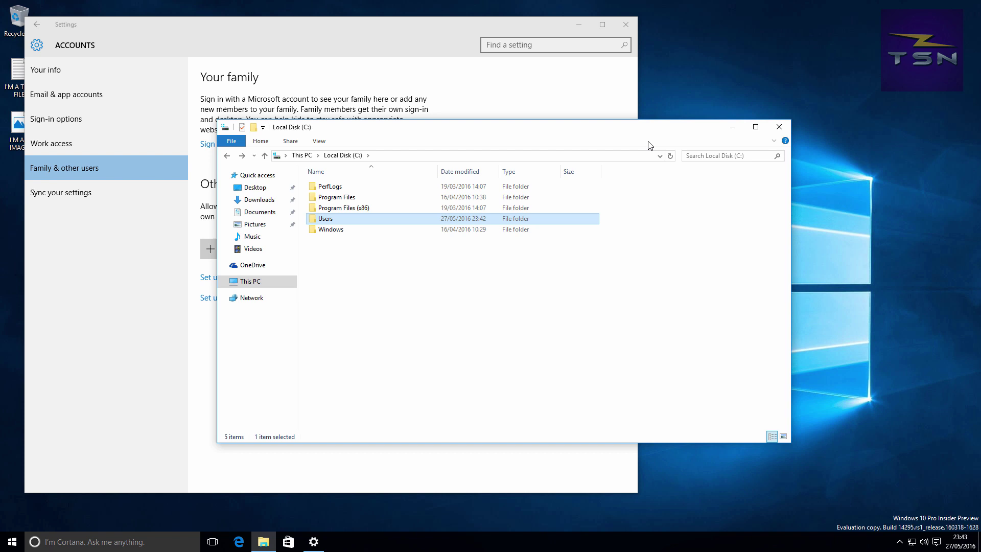
left_click_drag(585, 131, 581, 152)
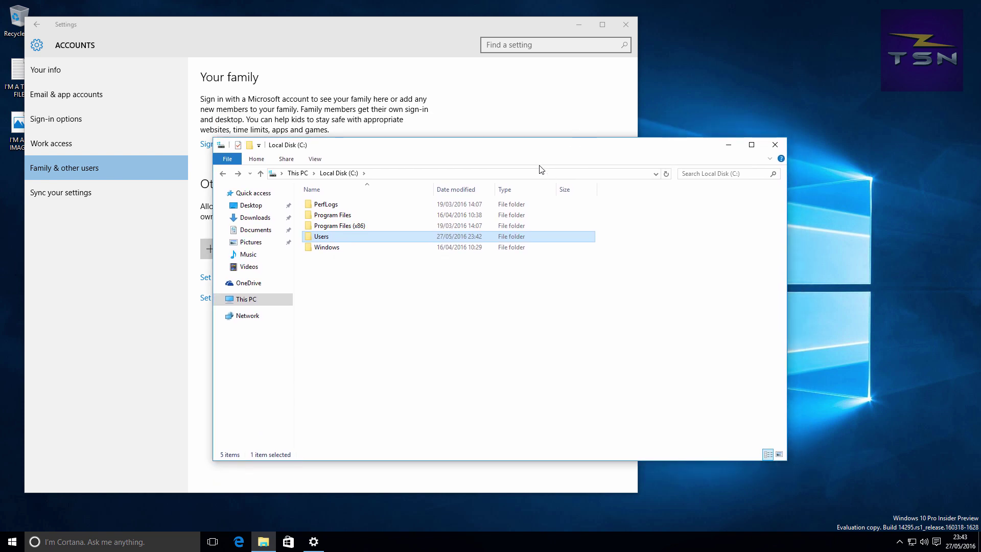
Close File Explorer and centre the Settings window showing no other users
left_click(775, 145)
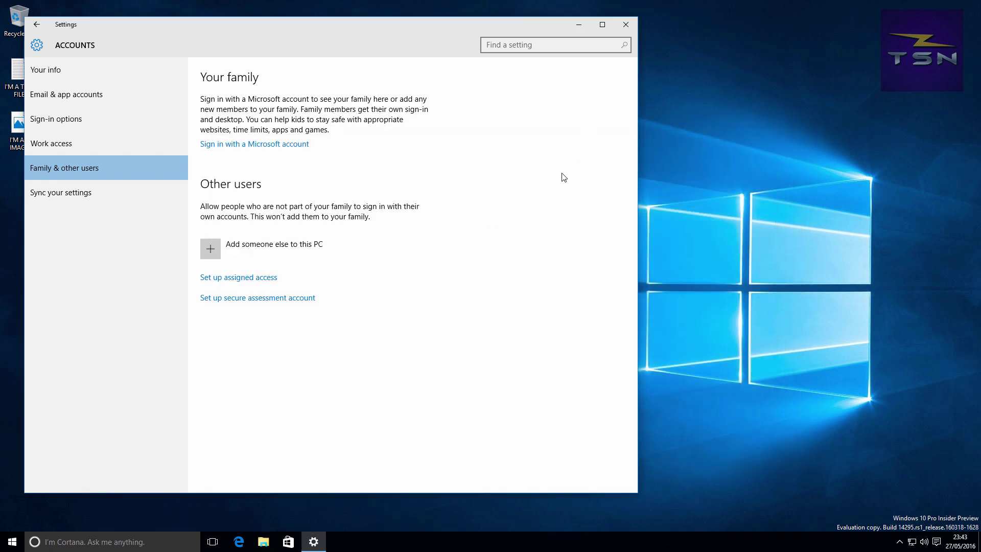
left_click_drag(392, 25, 551, 43)
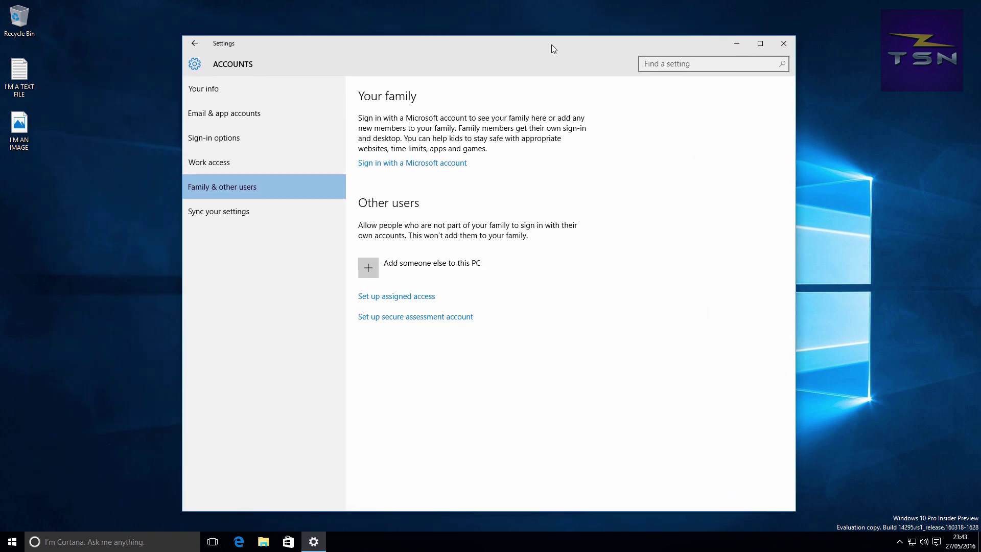